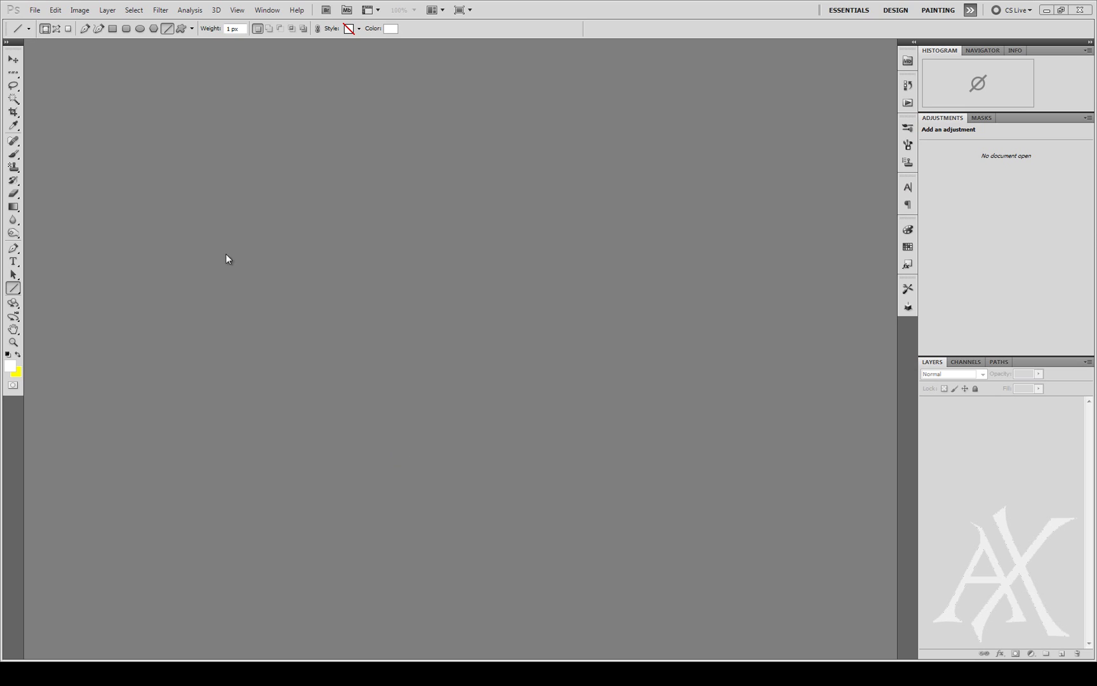
# Create a new document named 'sound wave' at 1920 × 1200 px, 72 ppi, Transparent background.
pyautogui.click(37, 12)
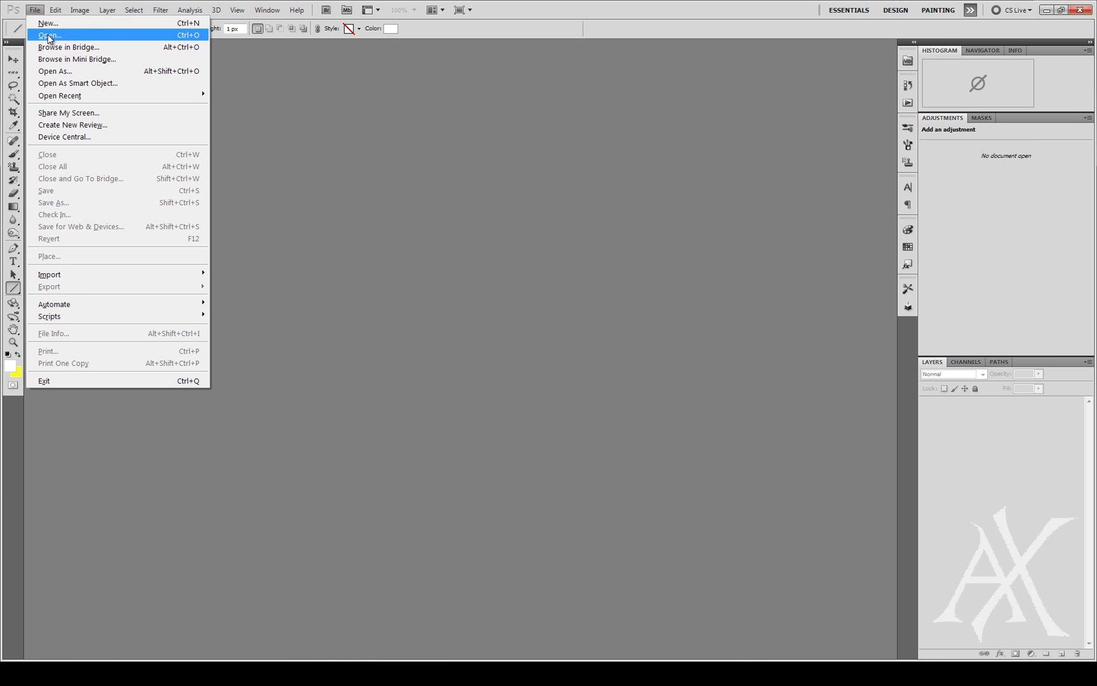
pyautogui.click(48, 24)
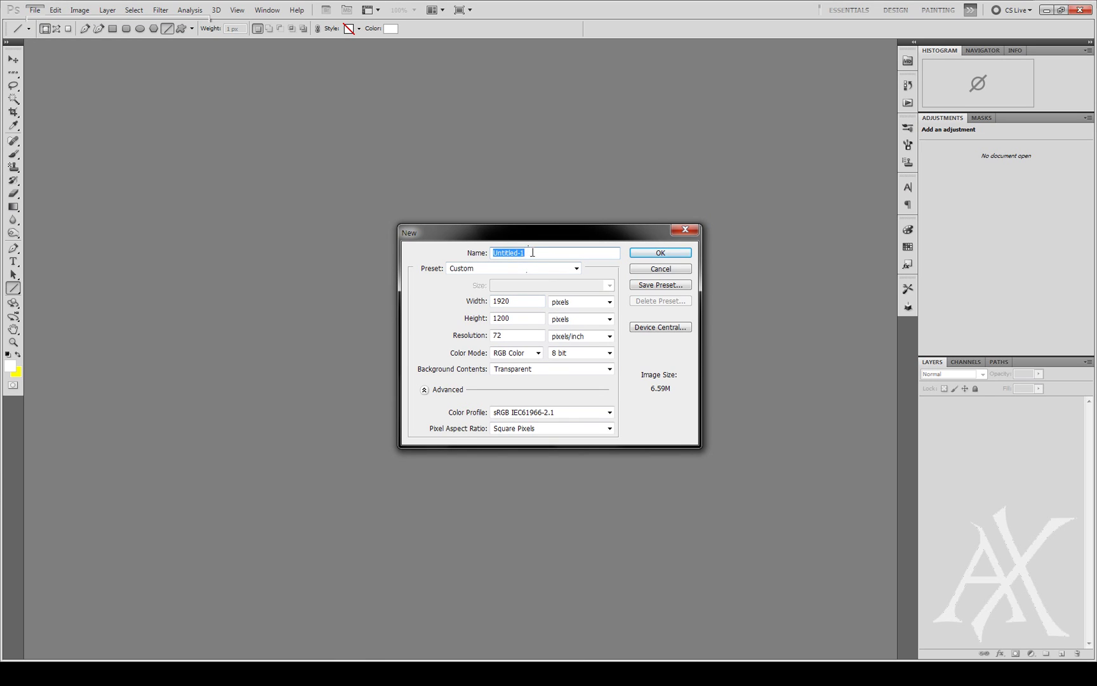
pyautogui.write('sound wan')
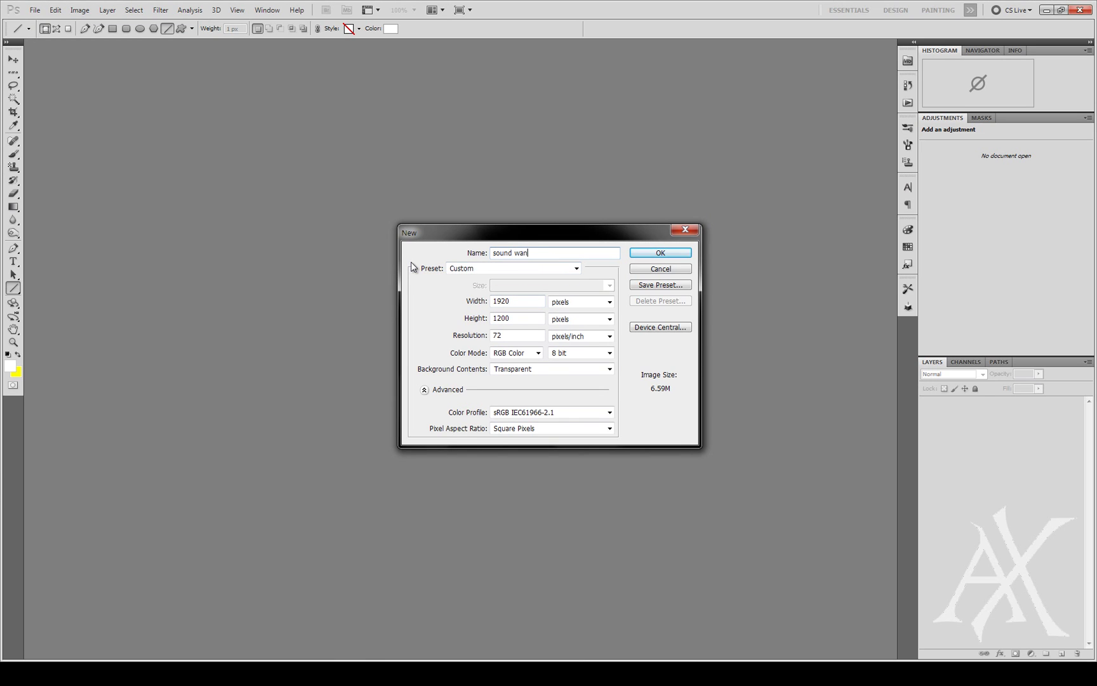
pyautogui.press('BackSpace')
pyautogui.write('ve')
pyautogui.moveTo(536, 300); pyautogui.dragTo(482, 318)
pyautogui.click(651, 261)
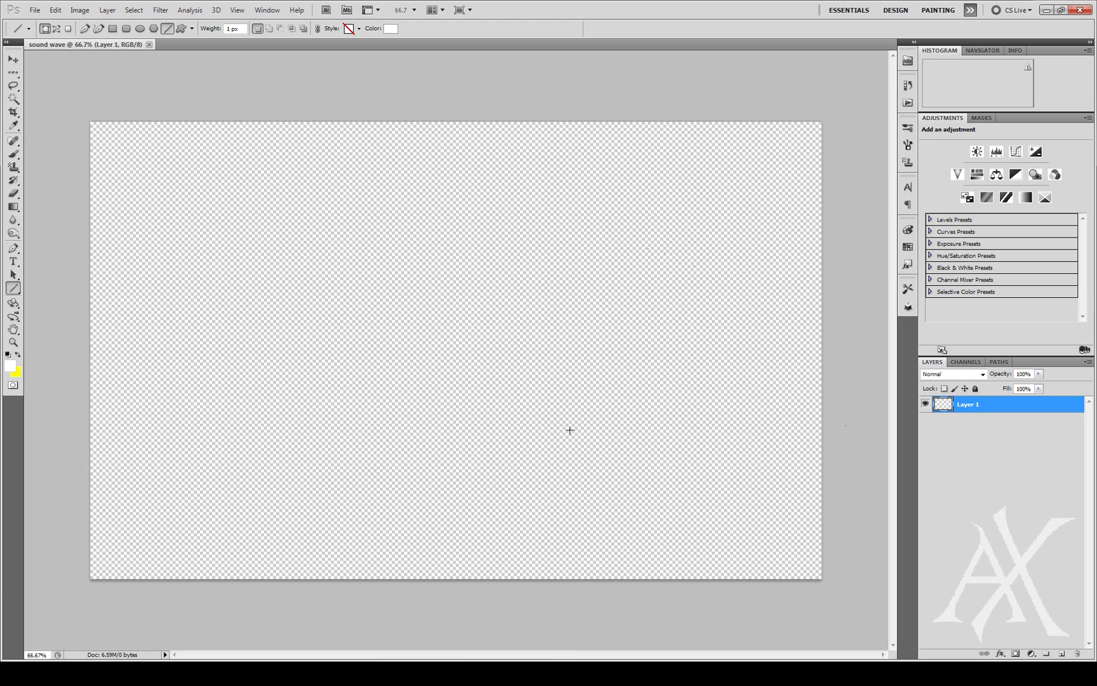
# Set the foreground colour to black (000000) and fill Layer 1 with it.
pyautogui.click(10, 366)
pyautogui.click(495, 447)
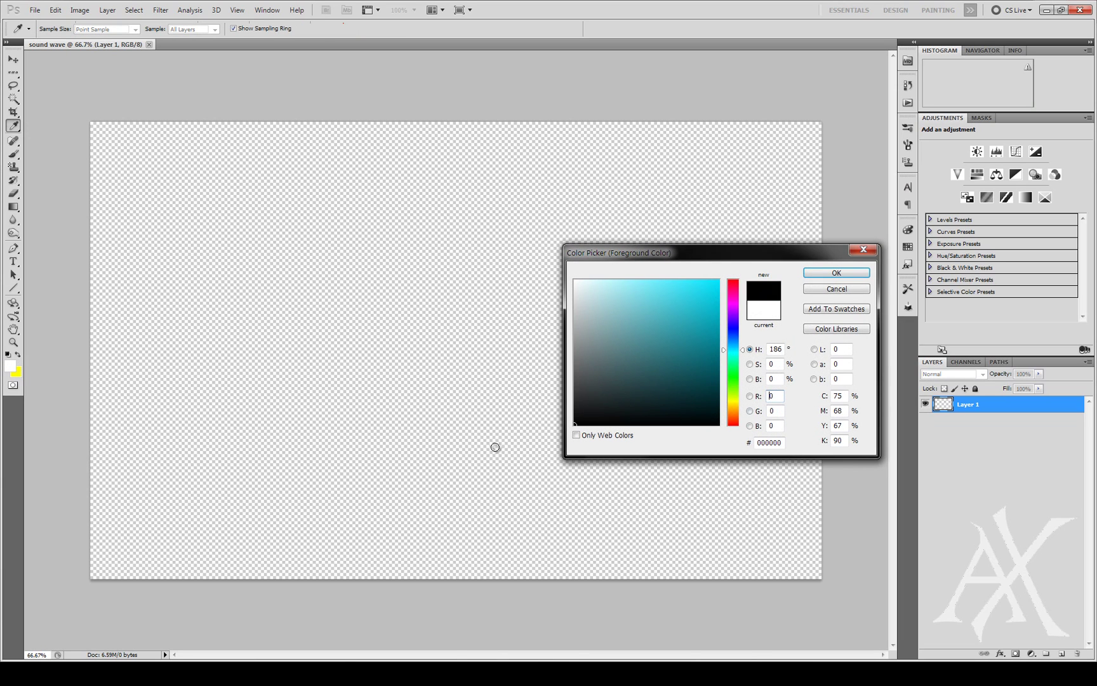
pyautogui.click(837, 273)
pyautogui.press('u')
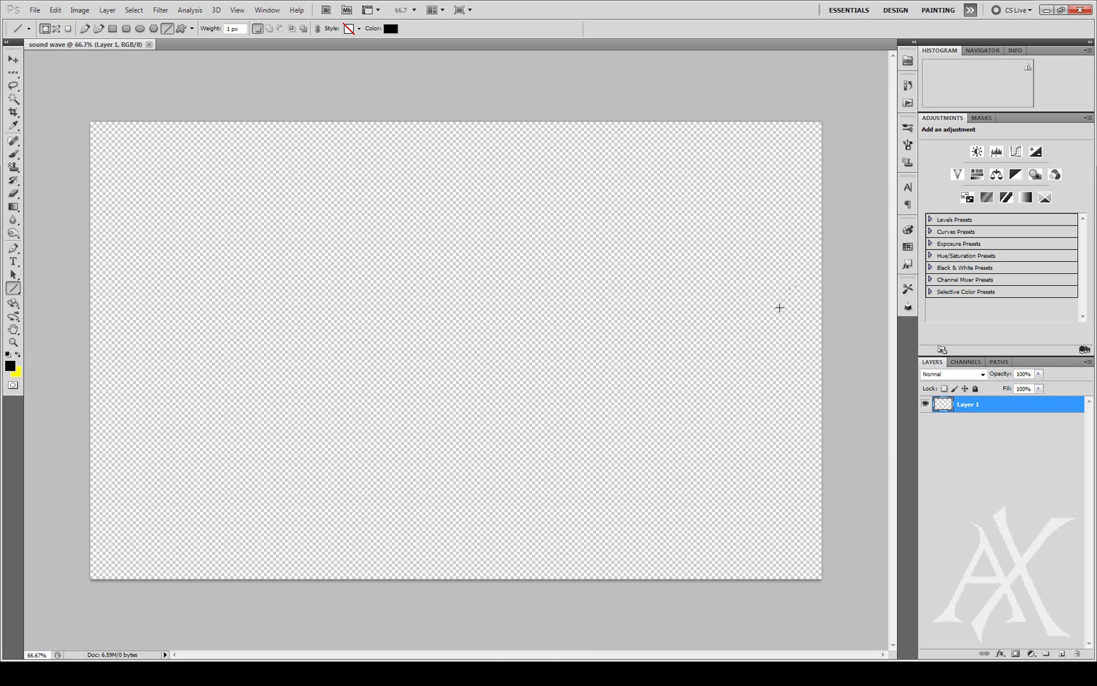
pyautogui.hotkey('alt', 'BackSpace')
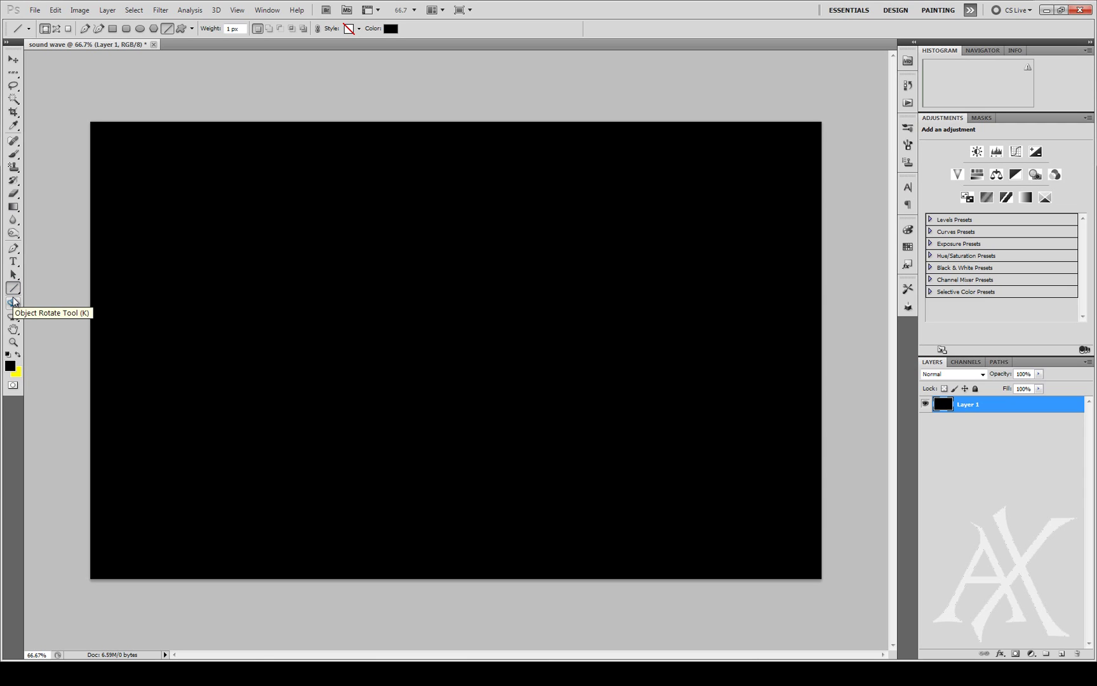
# Draw a vertical line from the canvas top to bottom with the Line Tool.
pyautogui.click(17, 289)
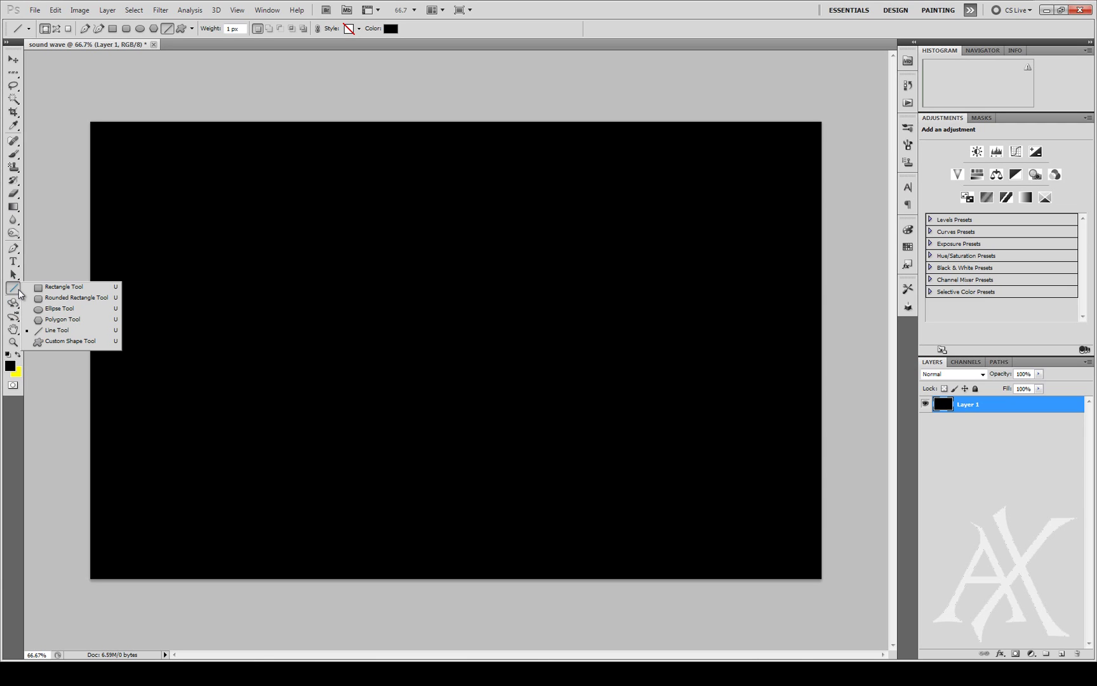
pyautogui.click(18, 294)
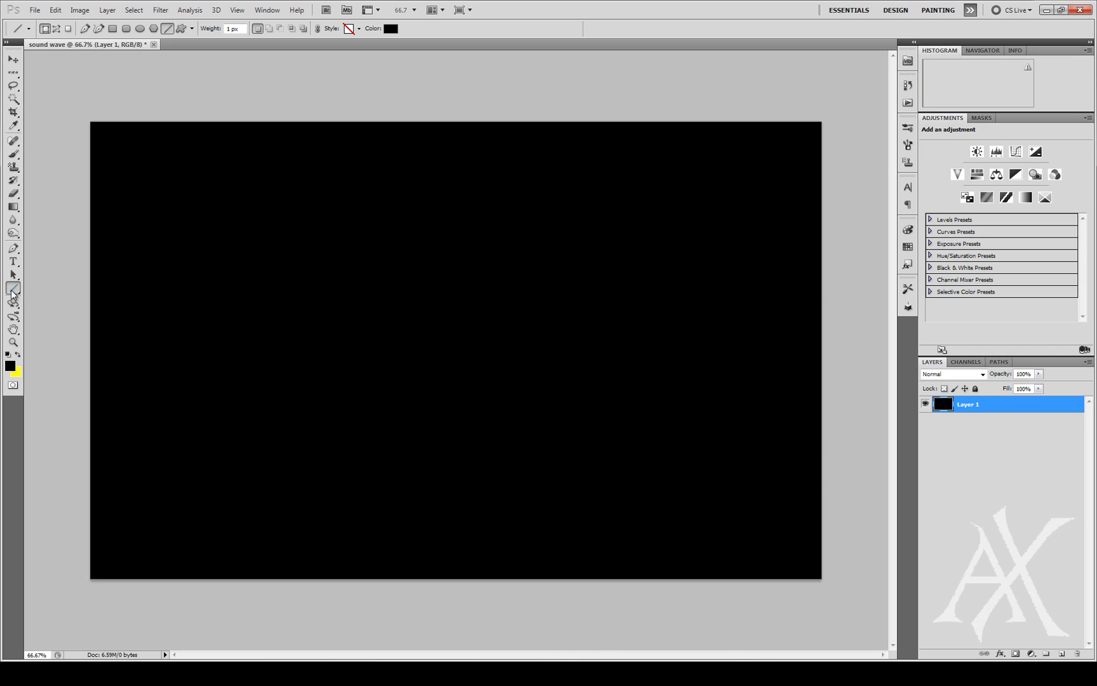
pyautogui.click(13, 295)
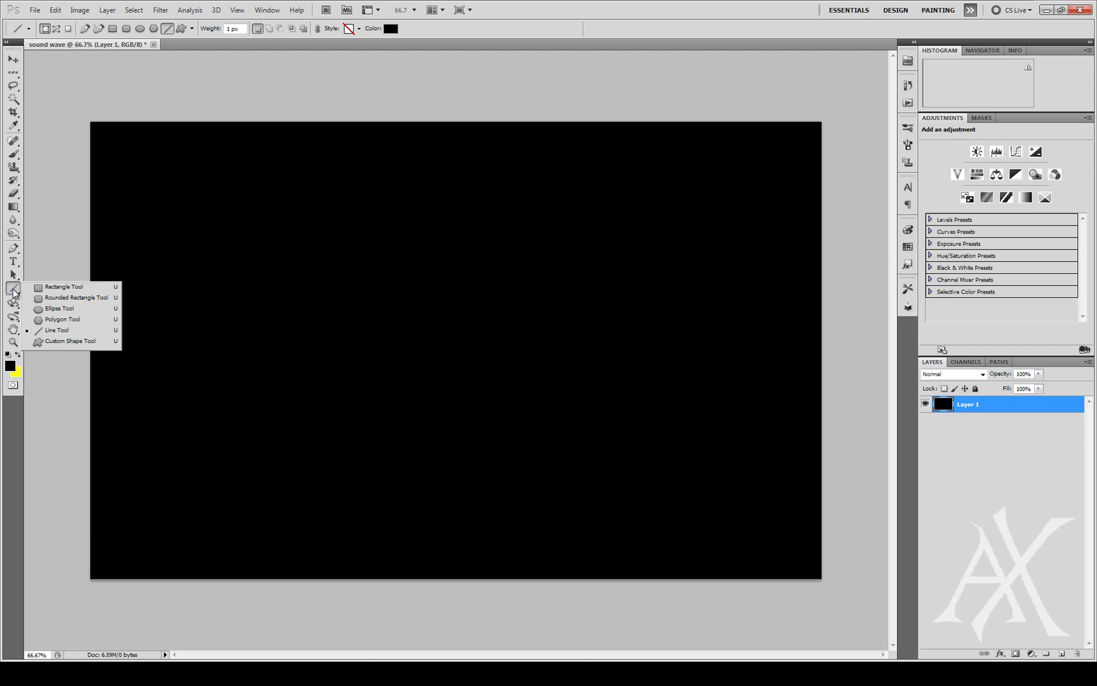
pyautogui.click(58, 330)
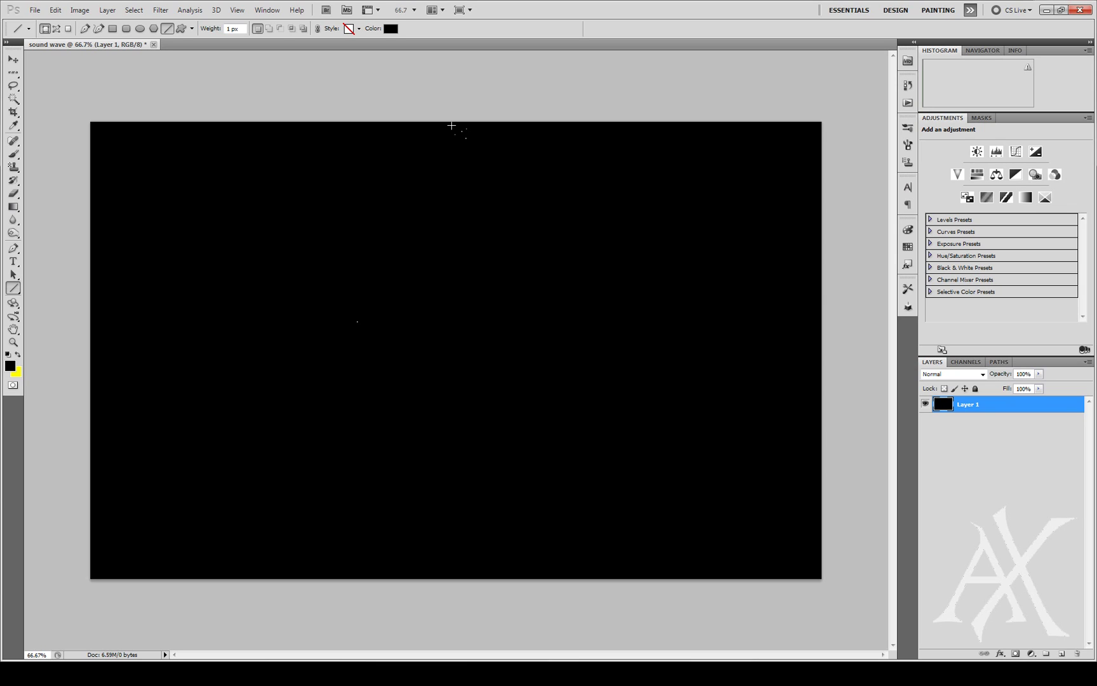
pyautogui.moveTo(451, 126); pyautogui.dragTo(441, 565)
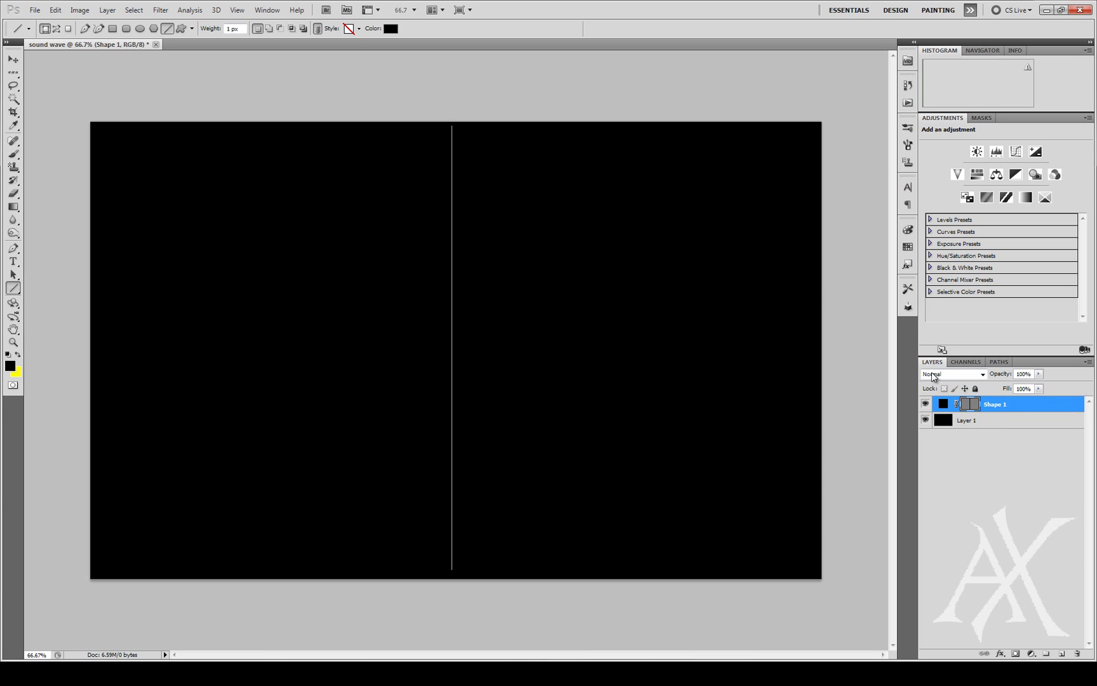
# On a new layer, load the line's outline as a selection and fill it with white.
pyautogui.click(975, 405)
pyautogui.click(1063, 654)
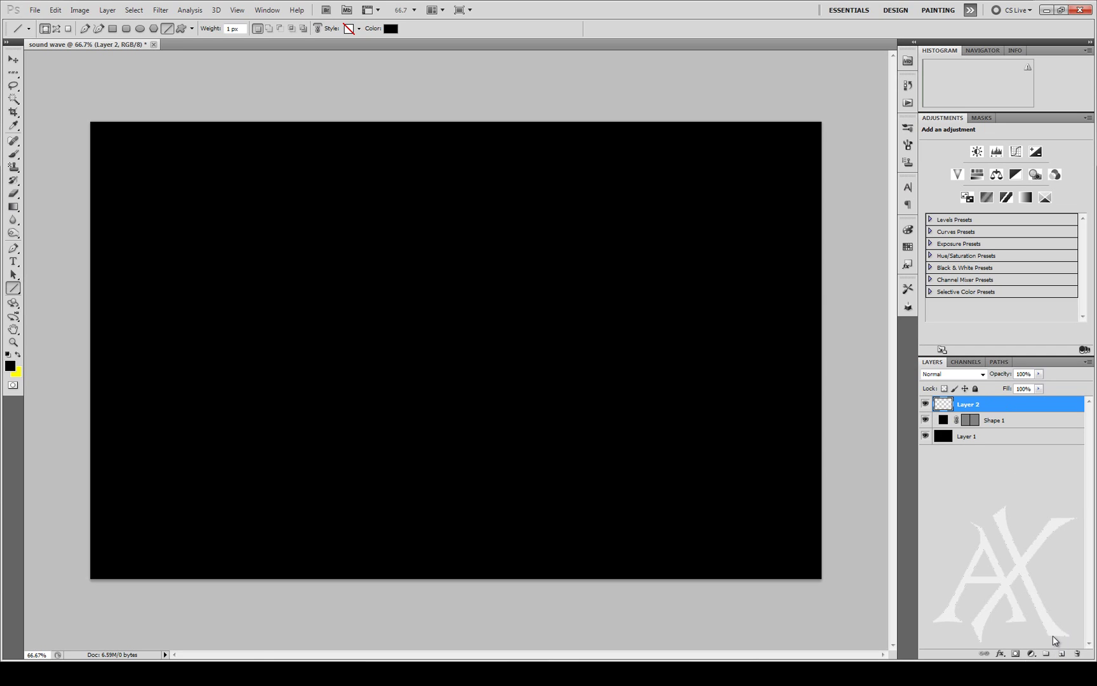
pyautogui.keyDown('ctrl'); pyautogui.click(969, 422); pyautogui.keyUp('ctrl')
pyautogui.click(9, 367)
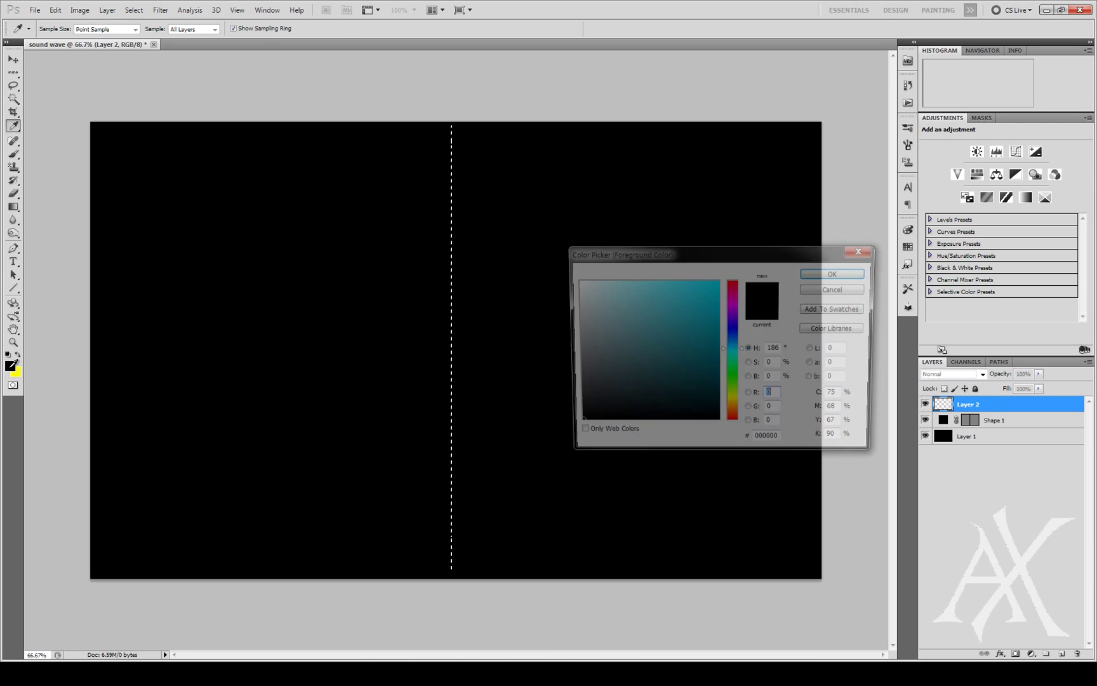
pyautogui.click(575, 280)
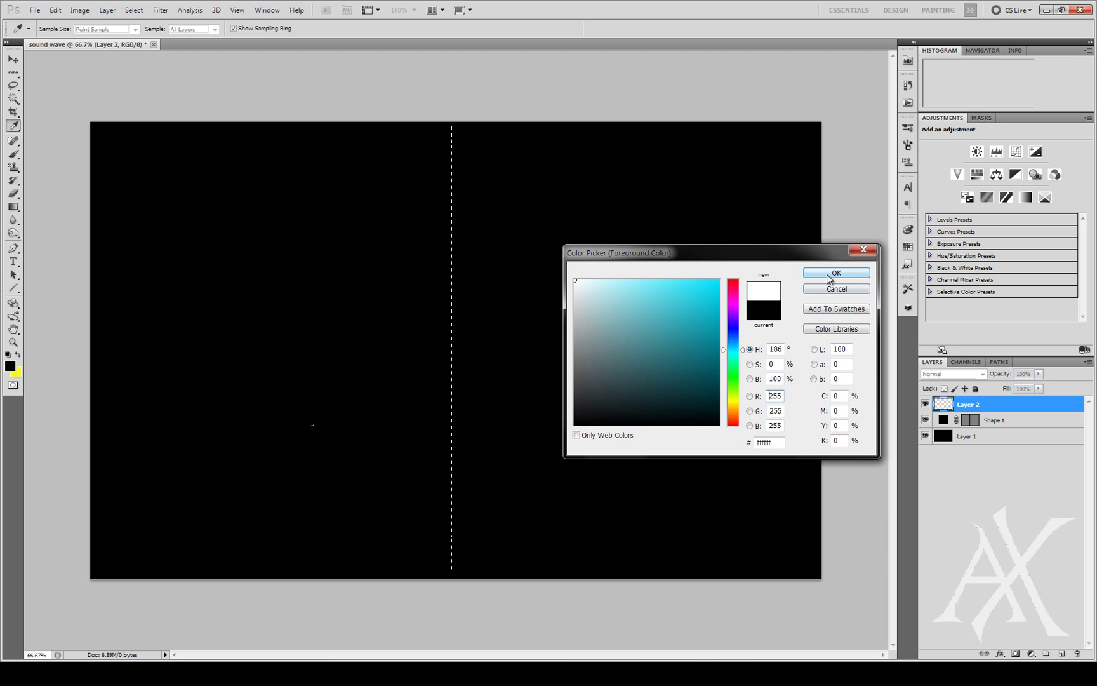
pyautogui.click(827, 274)
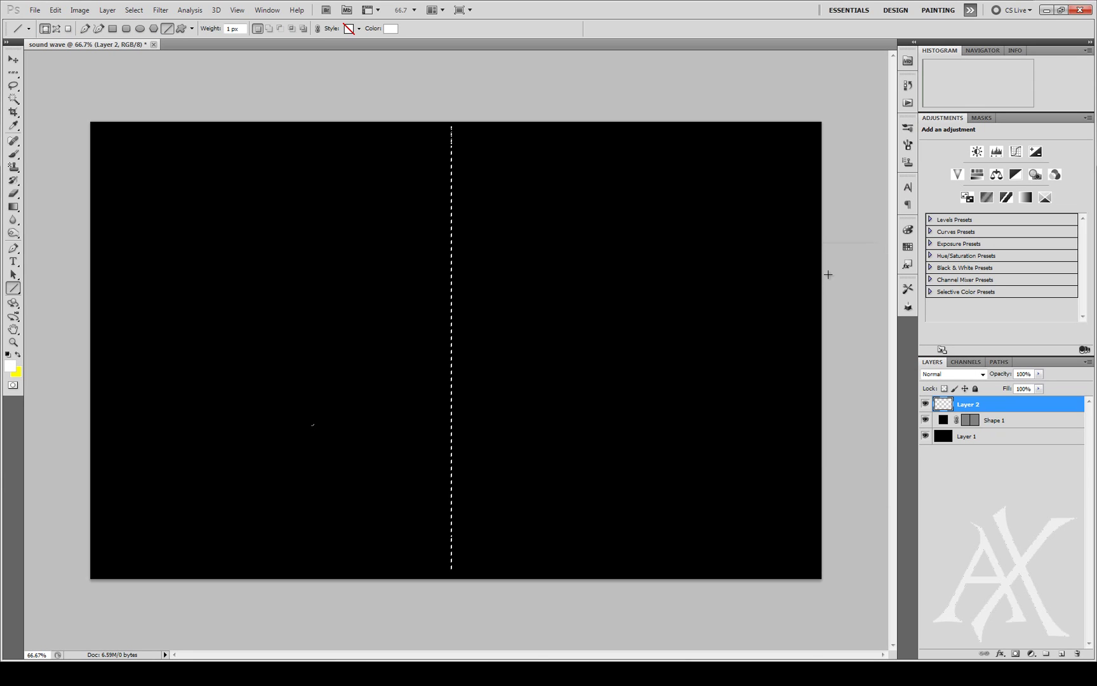
pyautogui.press('u')
pyautogui.hotkey('alt', 'BackSpace')
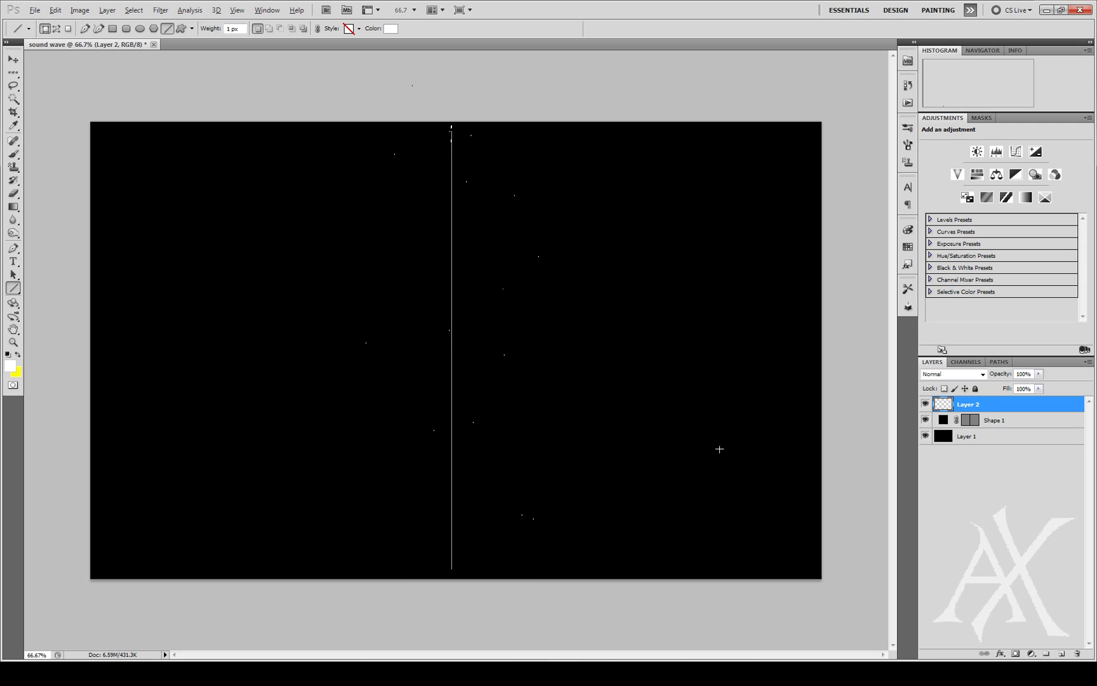
# Delete the Shape 1 layer and toggle Layer 2's visibility to check the white line.
pyautogui.click(996, 425)
pyautogui.moveTo(997, 424); pyautogui.dragTo(1077, 654)
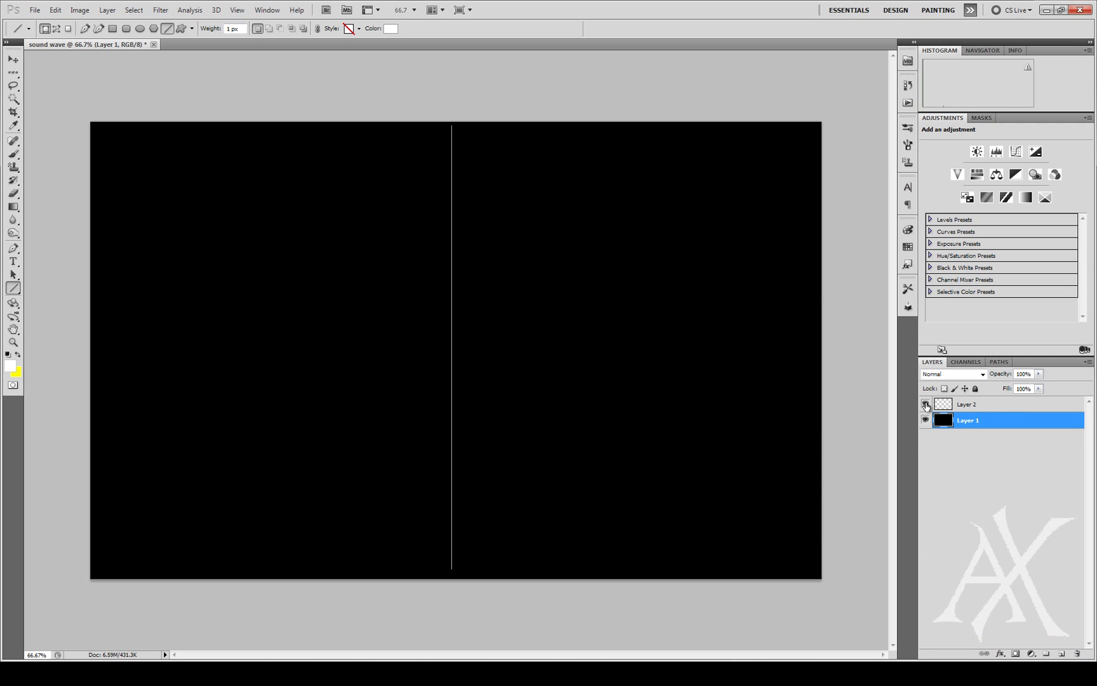
pyautogui.click(926, 404)
pyautogui.click(926, 404)
pyautogui.click(926, 404)
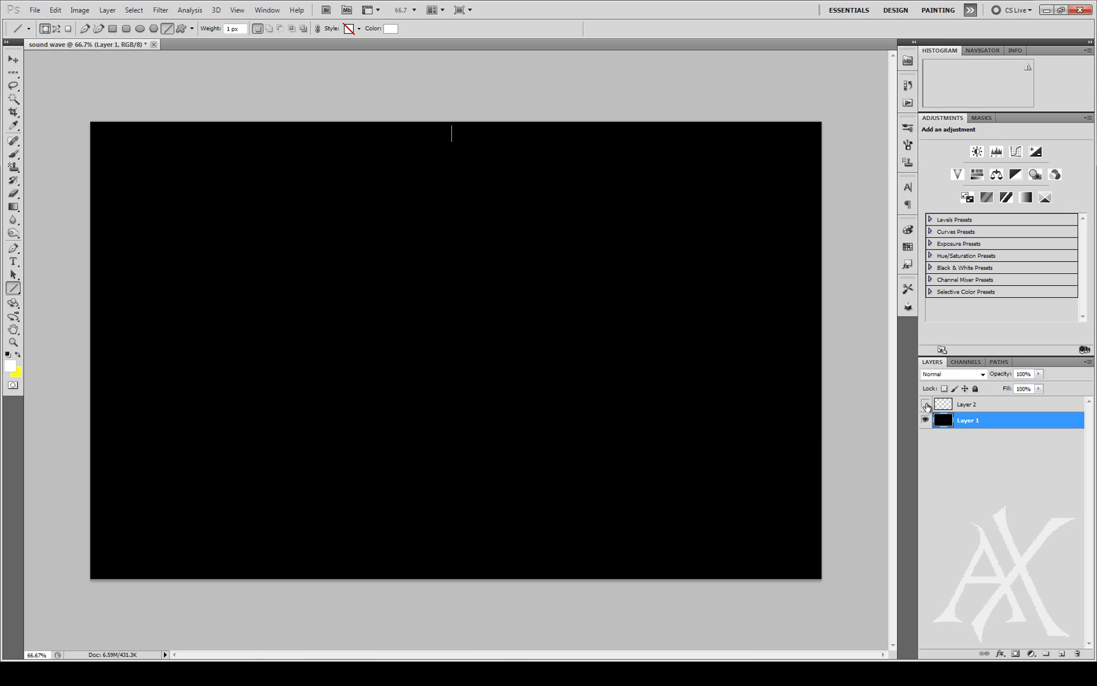
pyautogui.click(926, 403)
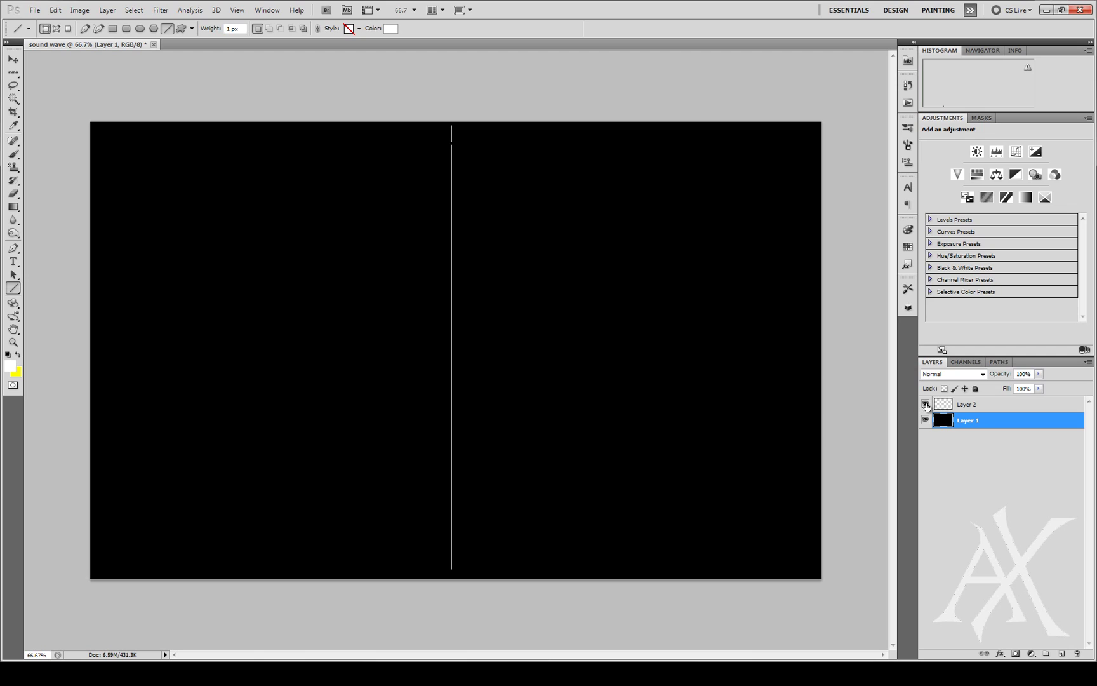
pyautogui.click(158, 16)
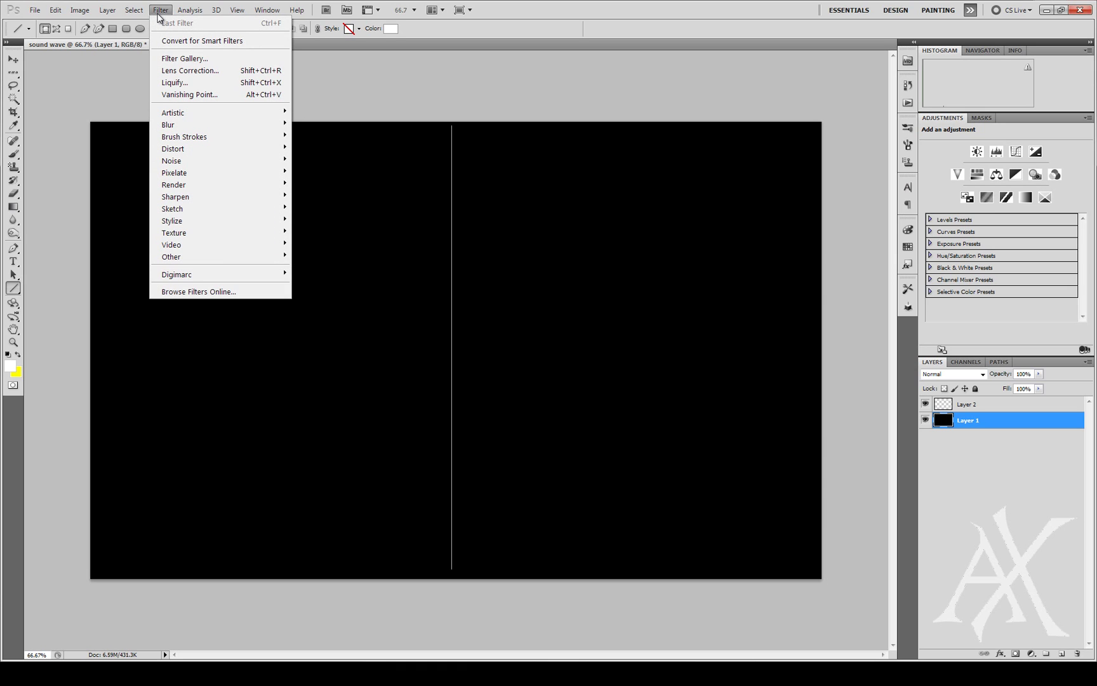
pyautogui.moveTo(178, 153)
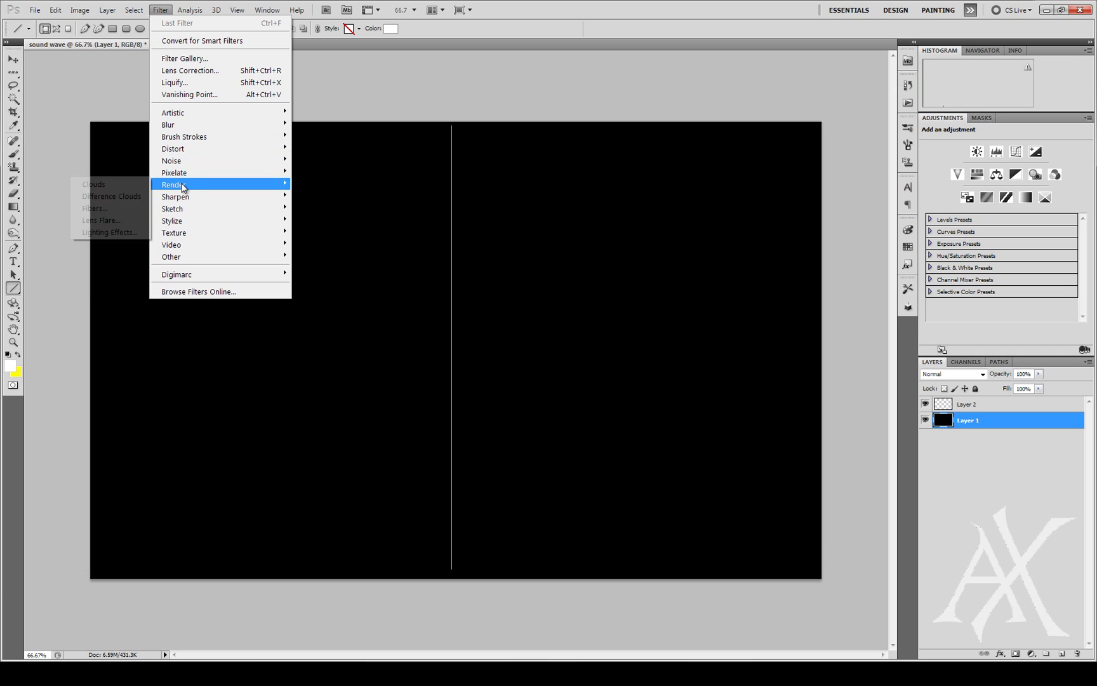
pyautogui.moveTo(179, 216)
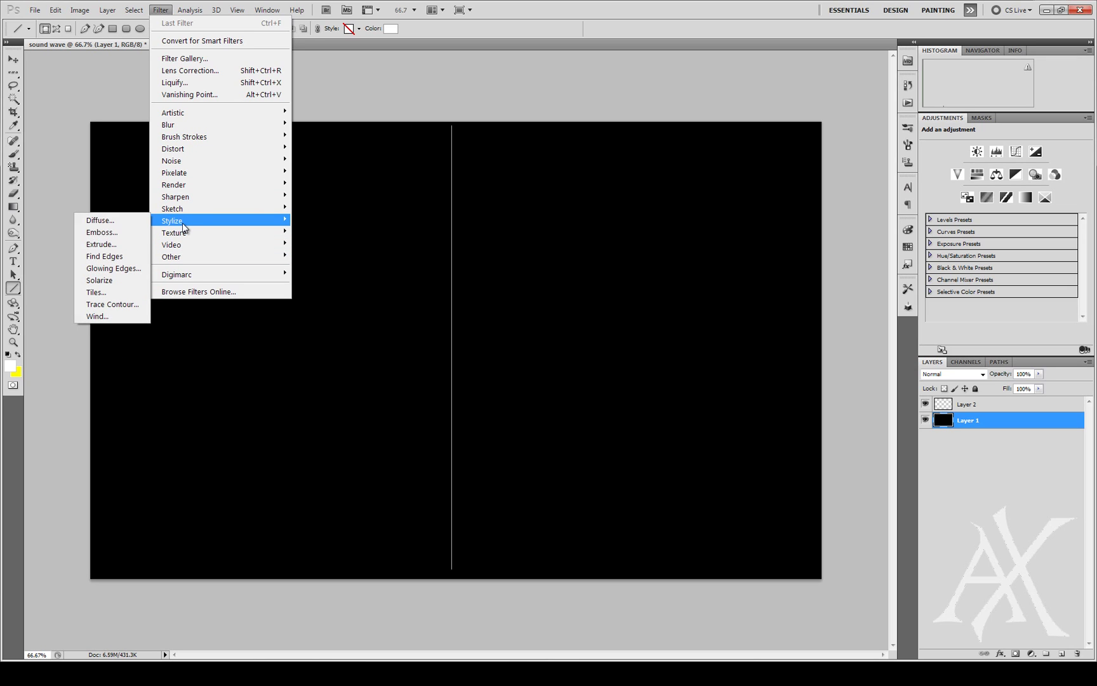
pyautogui.click(82, 317)
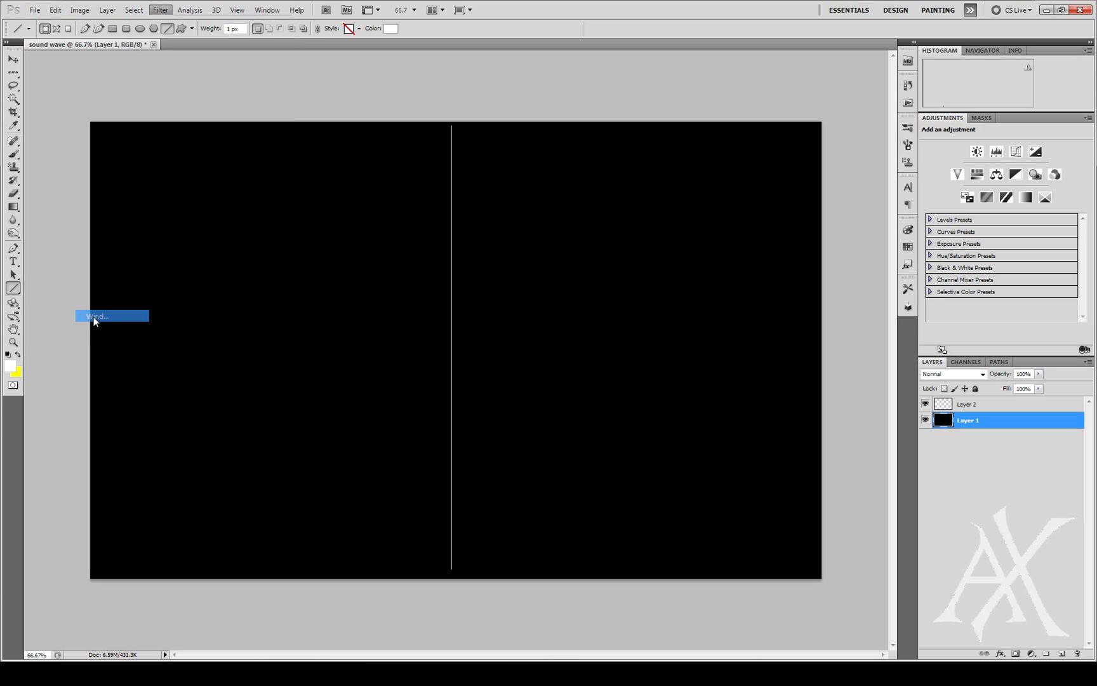
pyautogui.moveTo(501, 141); pyautogui.dragTo(669, 227)
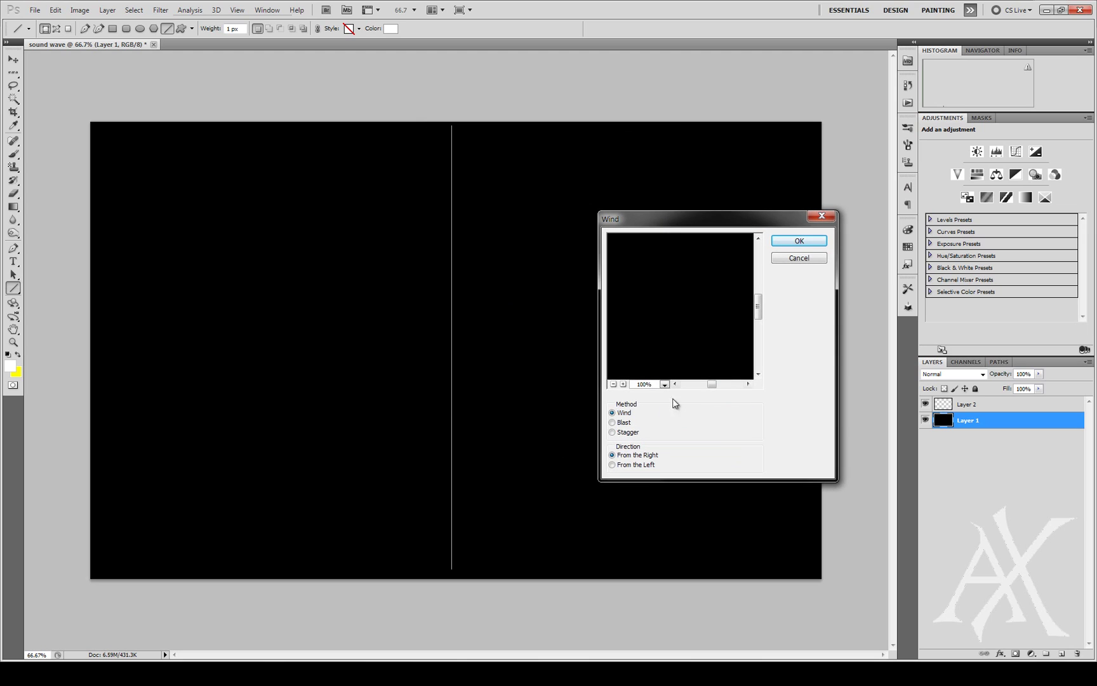
pyautogui.click(613, 384)
pyautogui.click(613, 384)
pyautogui.click(614, 384)
pyautogui.moveTo(759, 304)
pyautogui.mouseDown()
pyautogui.moveTo(757, 331)
pyautogui.moveTo(757, 275)
pyautogui.moveTo(755, 338)
pyautogui.moveTo(754, 270)
pyautogui.moveTo(755, 338)
pyautogui.moveTo(756, 328)
pyautogui.mouseUp()
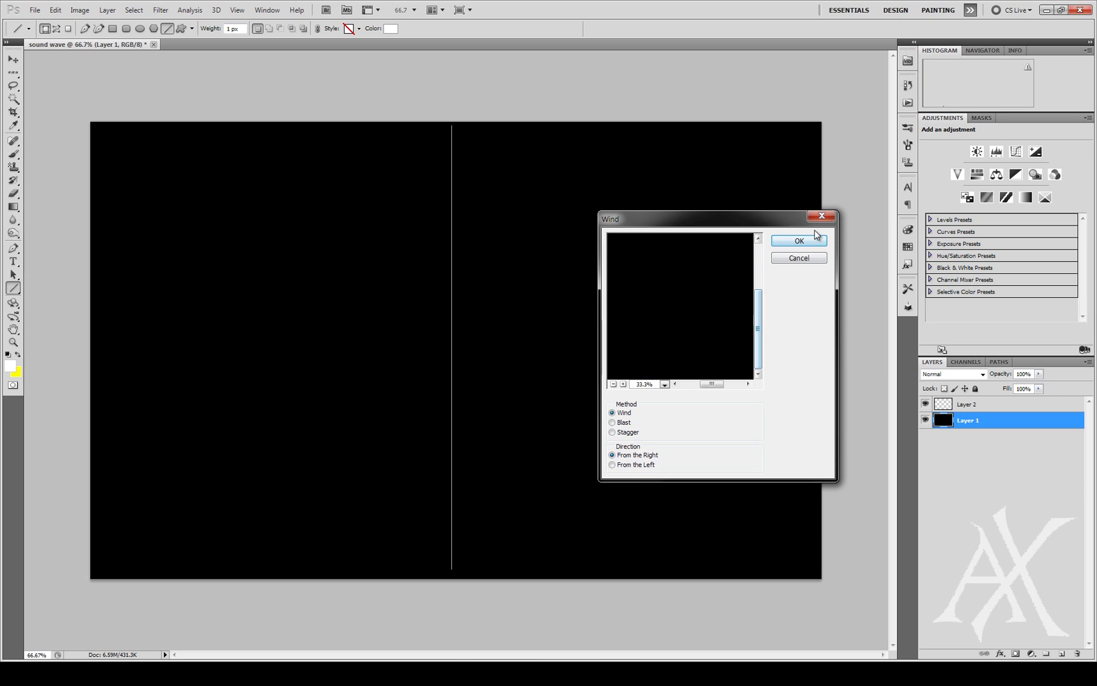
pyautogui.click(804, 259)
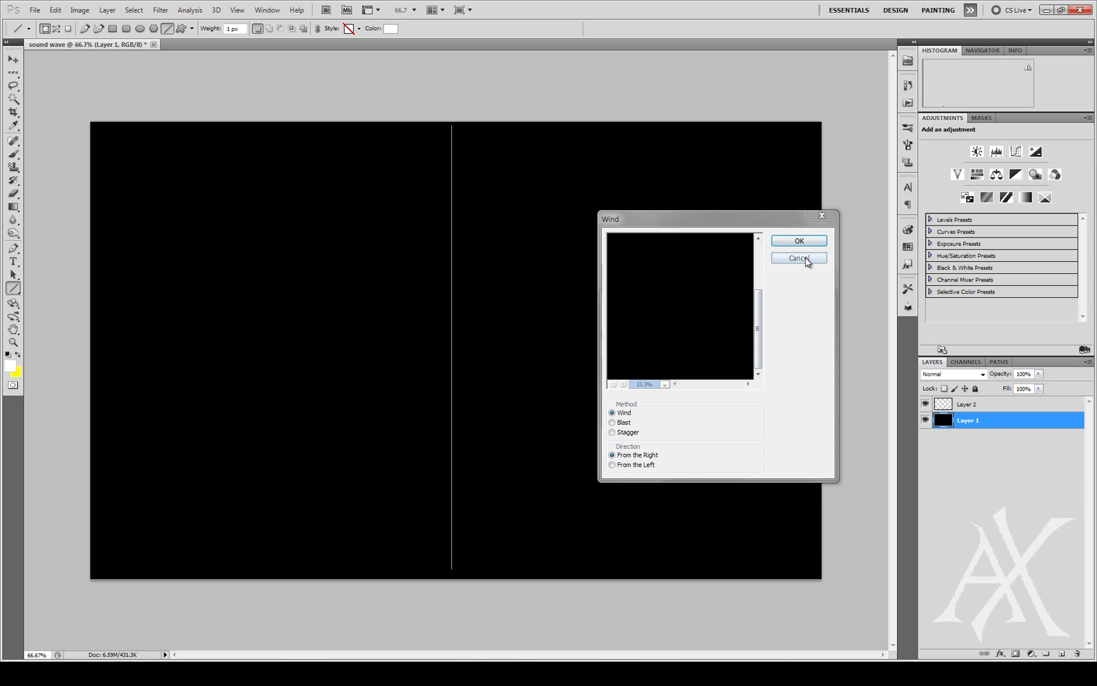
# Apply the Wind filter (Wind, From the Right) to Layer 2's white line.
pyautogui.click(977, 404)
pyautogui.click(13, 59)
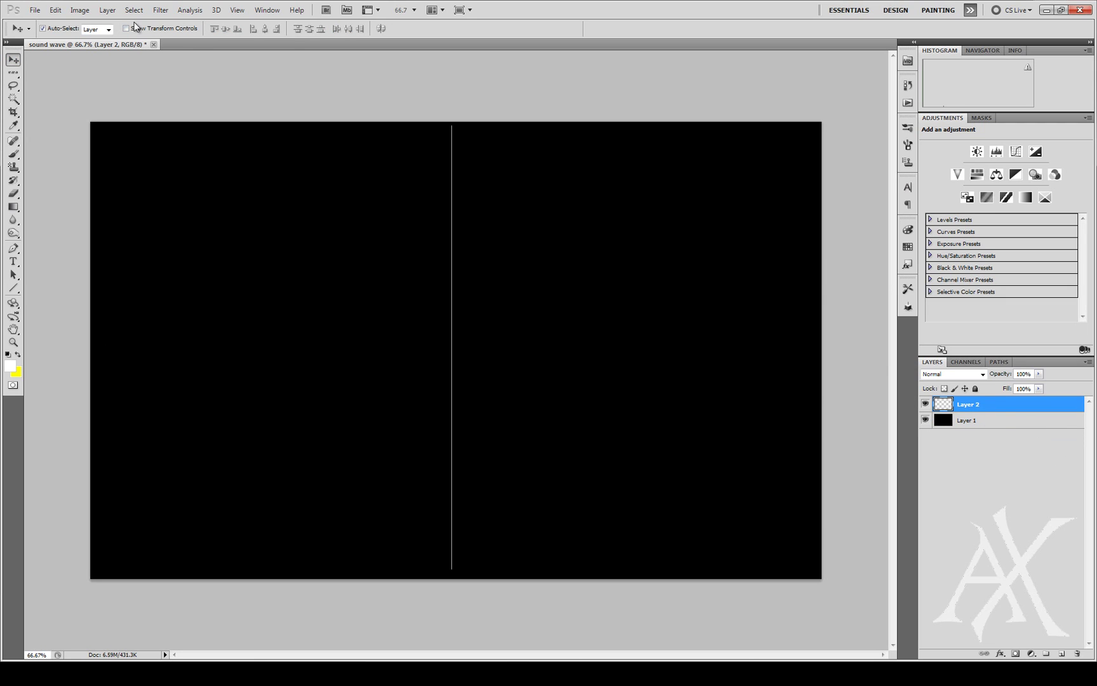
pyautogui.click(160, 9)
pyautogui.moveTo(182, 227)
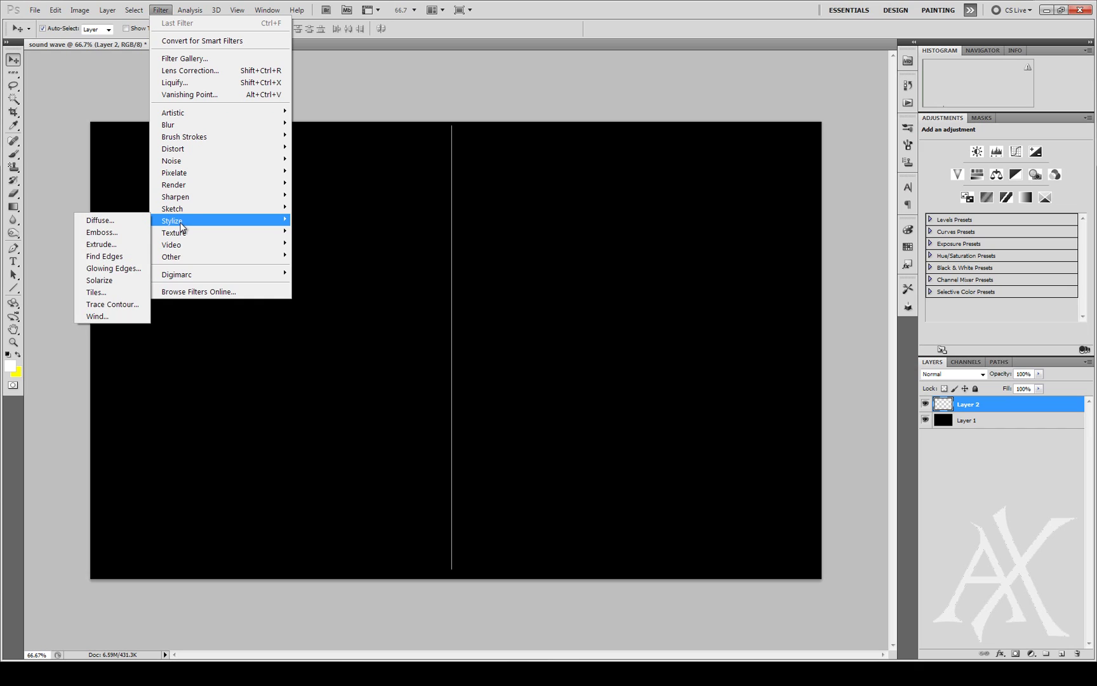
pyautogui.click(106, 315)
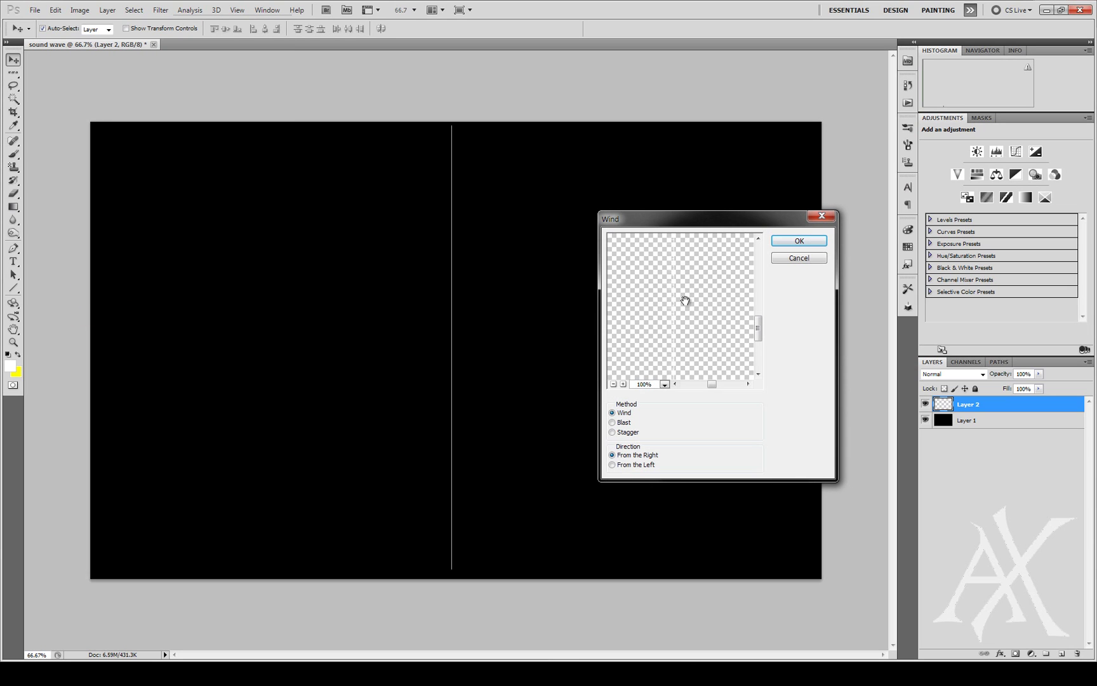
pyautogui.scroll(2, 686, 300)
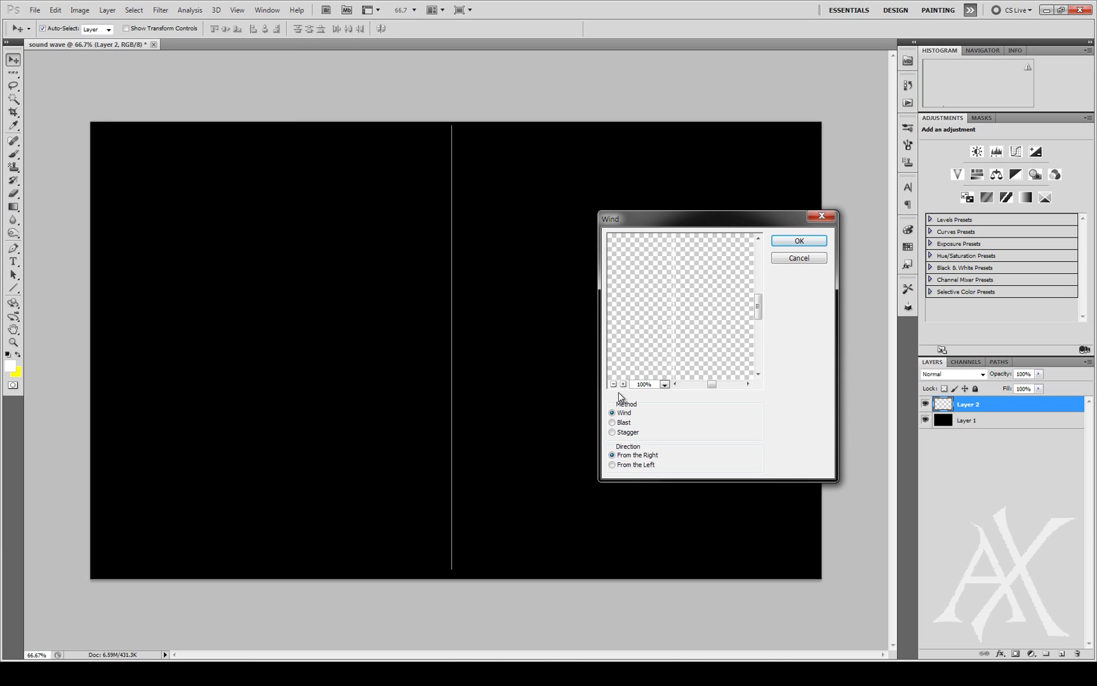
pyautogui.scroll(4, 658, 339)
pyautogui.scroll(-2, 657, 340)
pyautogui.click(623, 385)
pyautogui.click(624, 385)
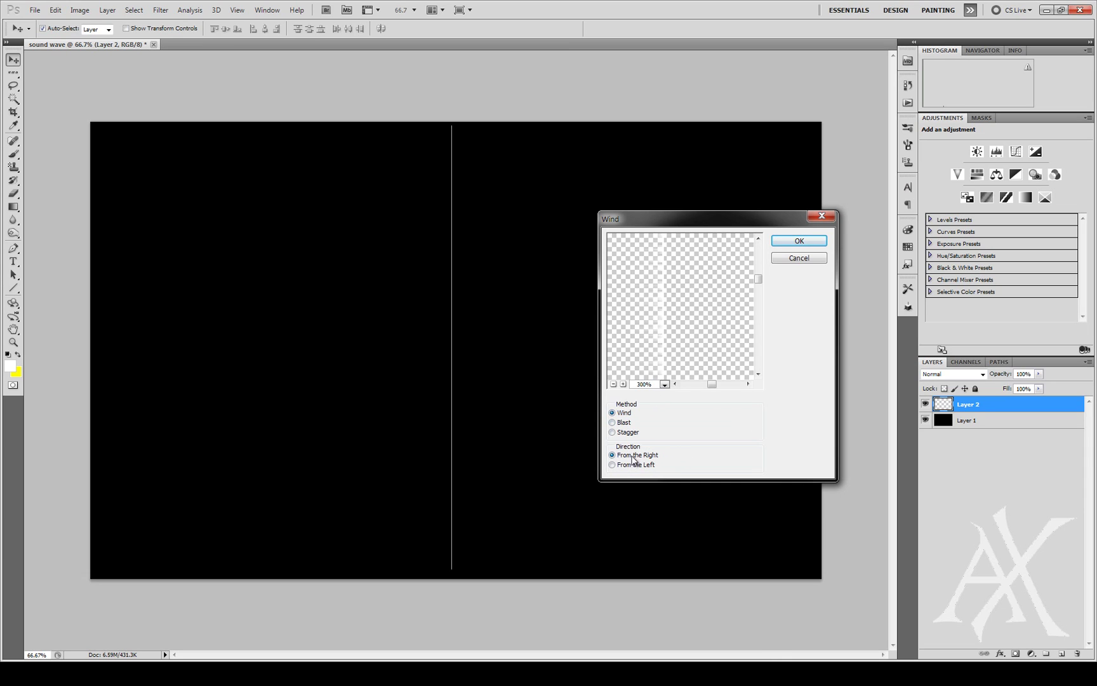
pyautogui.click(819, 241)
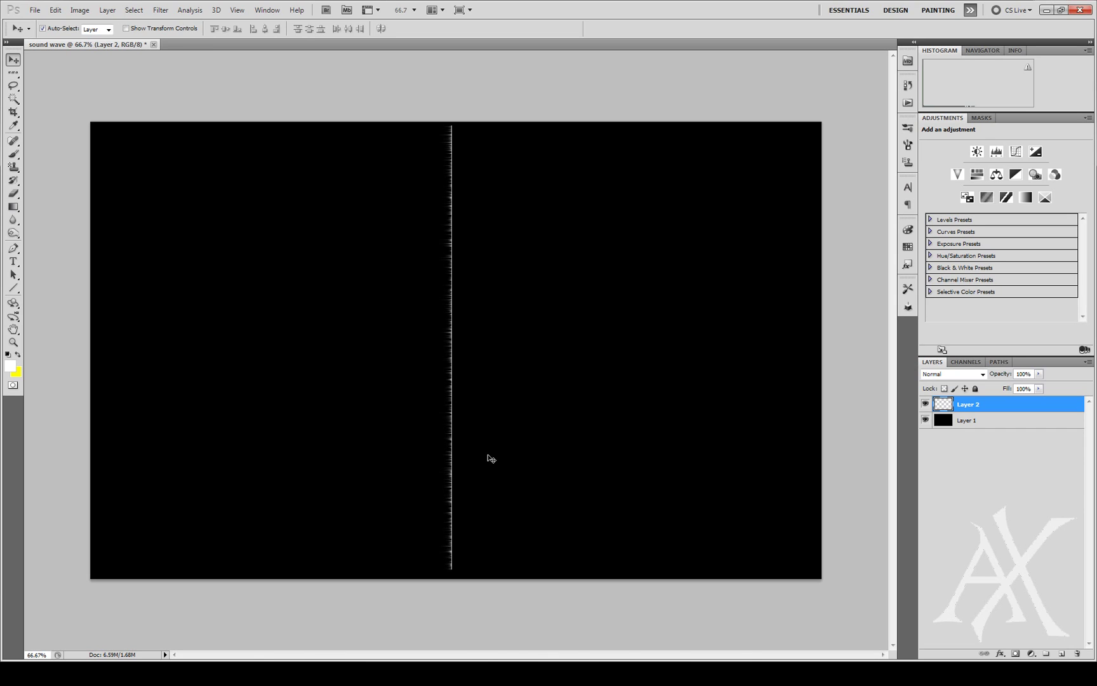
# Repeat the wind filter several times, undoing extra passes until the streaks are long enough.
pyautogui.click(160, 9)
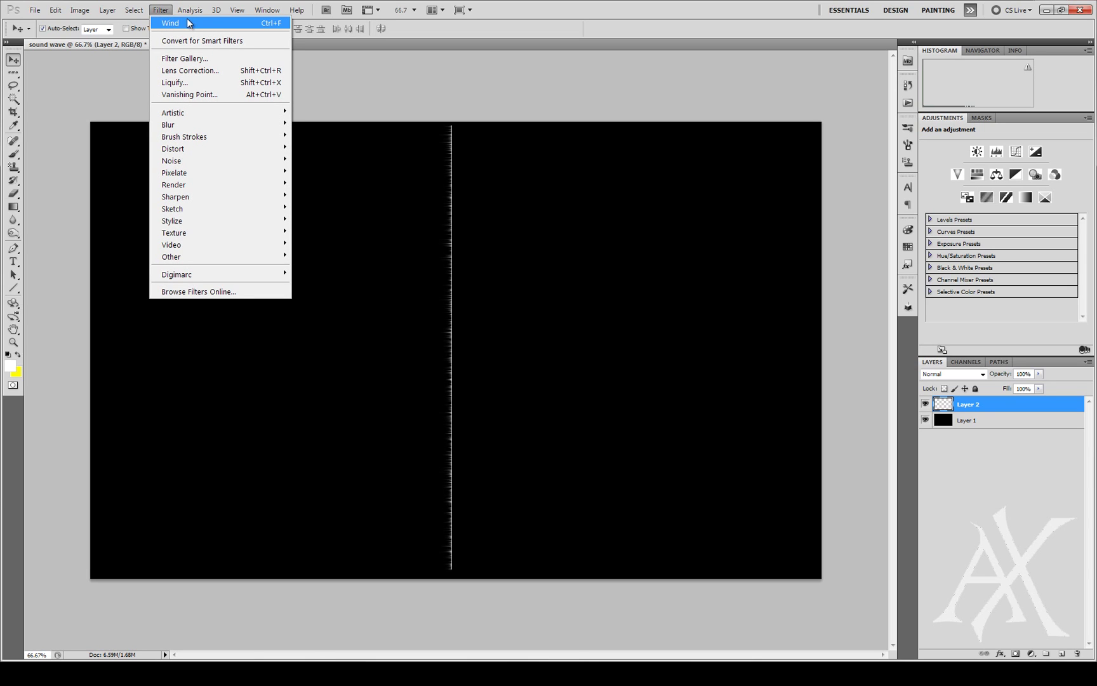
pyautogui.click(190, 23)
pyautogui.click(160, 9)
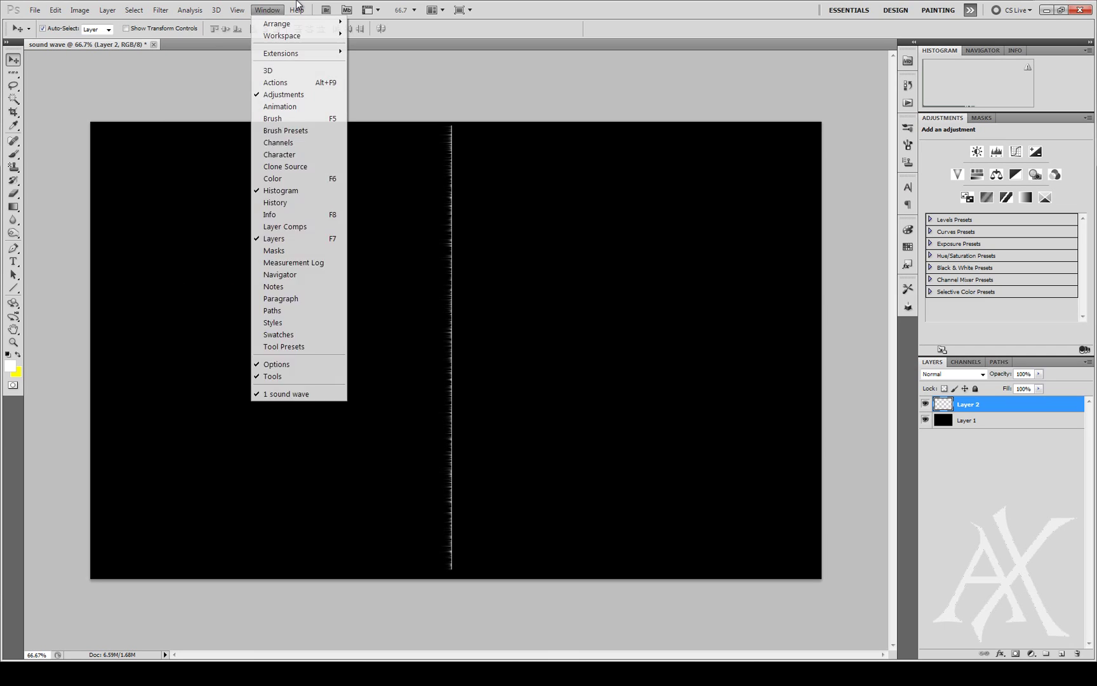
pyautogui.click(267, 10)
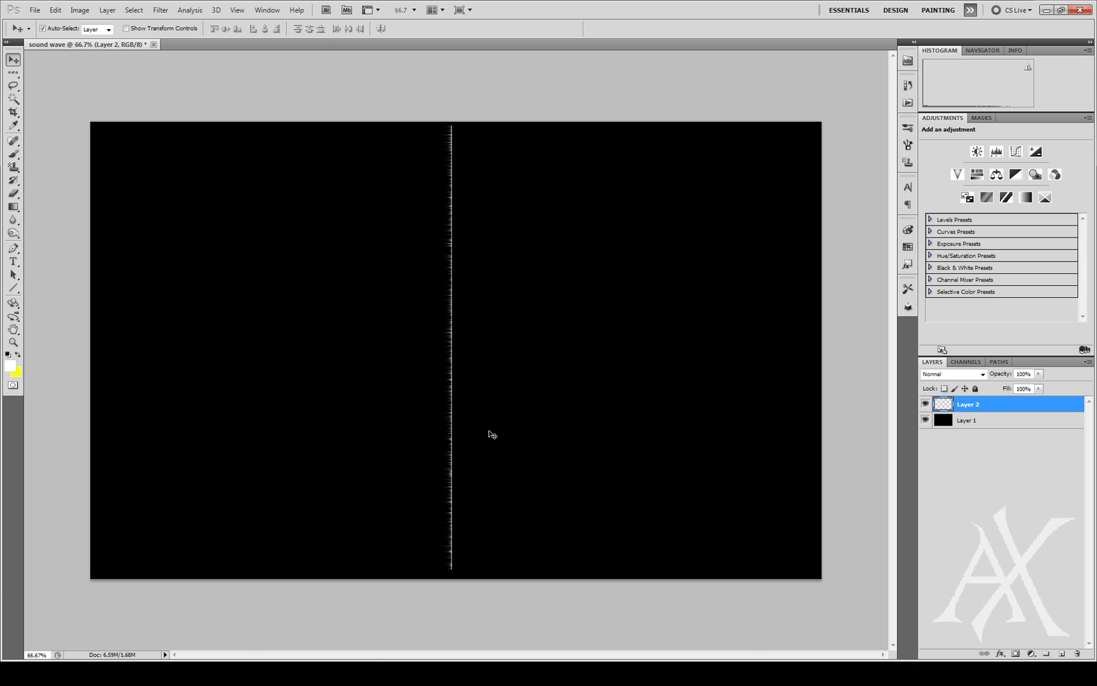
pyautogui.hotkey('ctrl', 'f')
pyautogui.hotkey('ctrl', 'f')
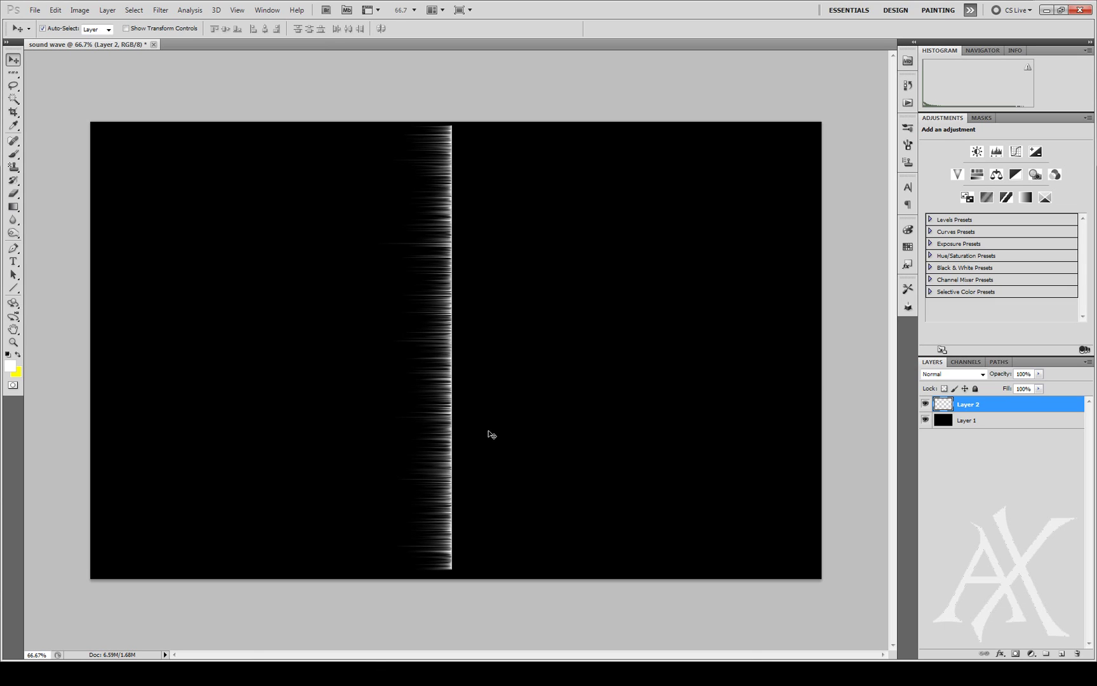
pyautogui.hotkey('ctrl', 'f')
pyautogui.hotkey('ctrl', 'f')
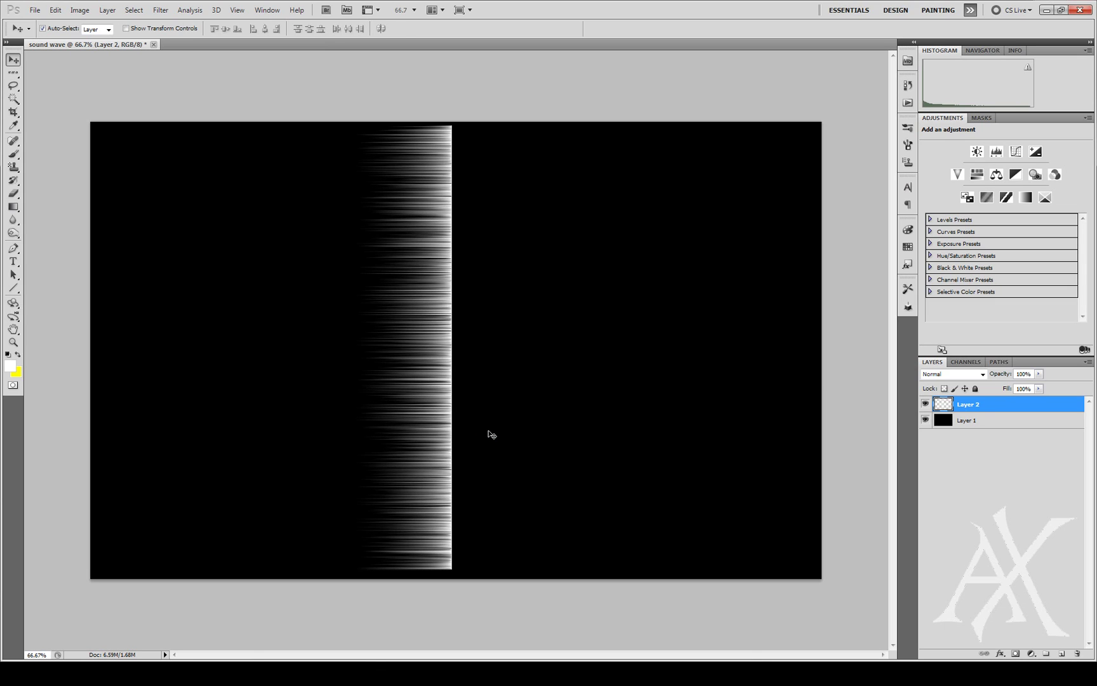
pyautogui.hotkey('ctrl', 'z')
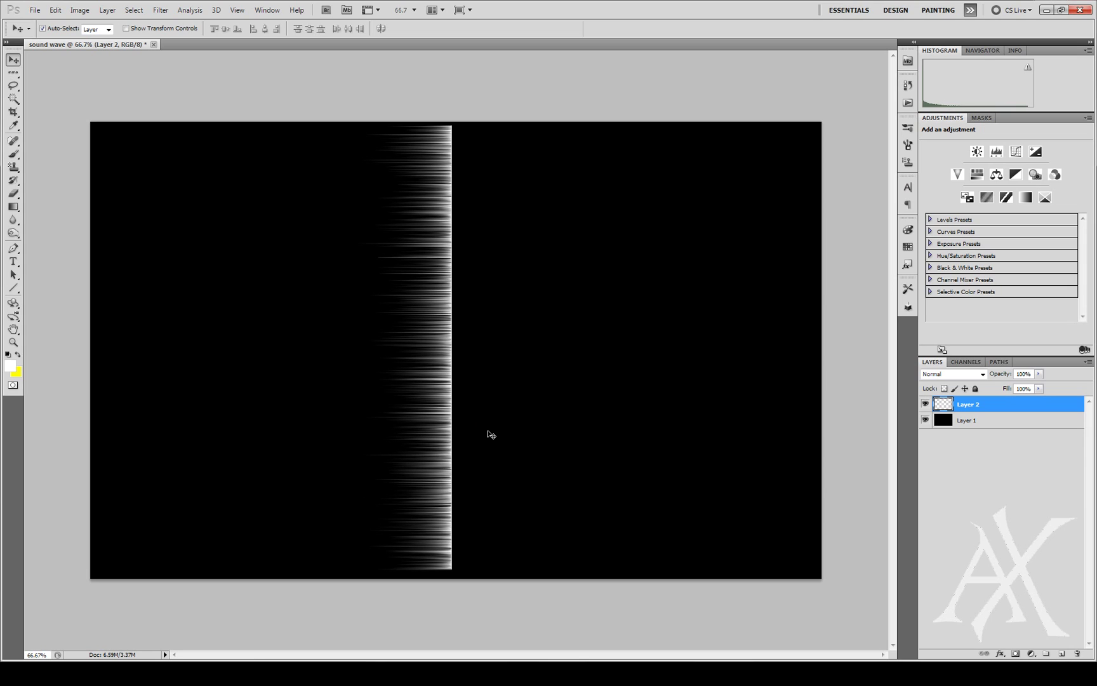
pyautogui.hotkey('ctrl', 'f')
pyautogui.hotkey('ctrl', 'f')
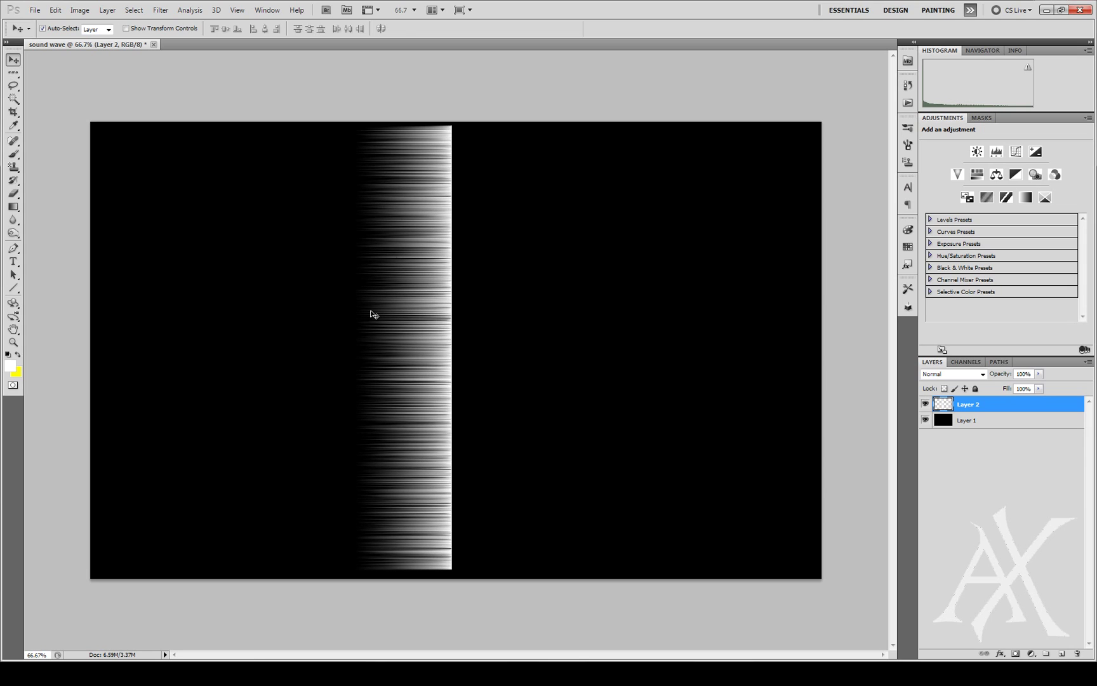
pyautogui.hotkey('ctrl', 'z')
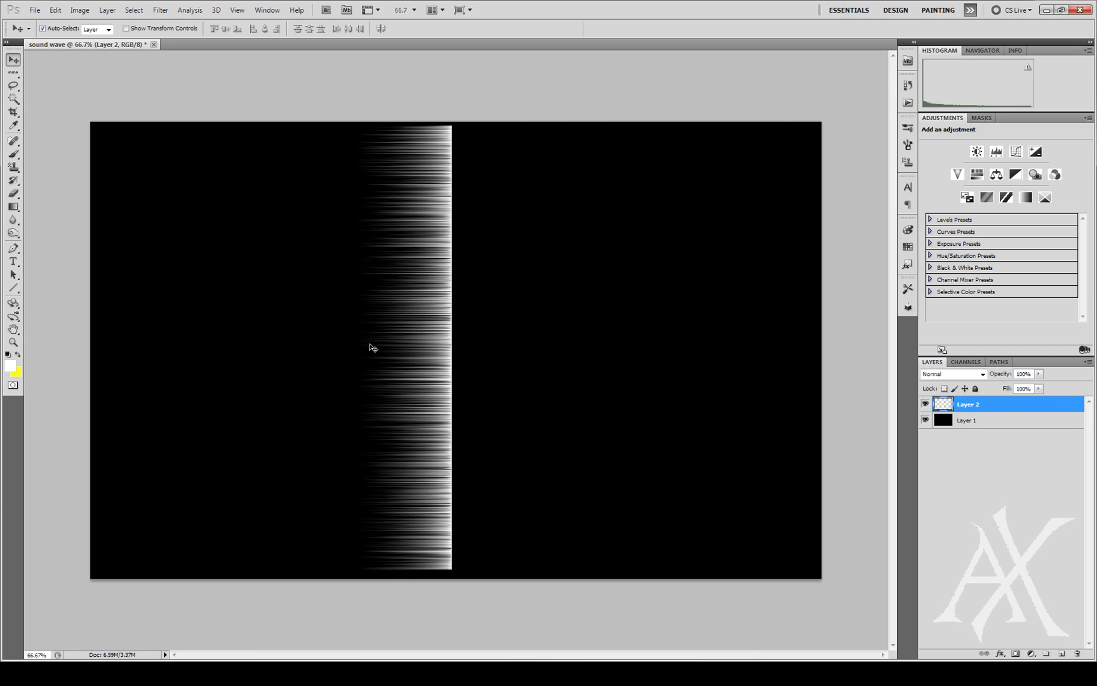
pyautogui.hotkey('ctrl', 'z')
pyautogui.hotkey('ctrl', 'z')
pyautogui.hotkey('ctrl', 'alt', 'z')
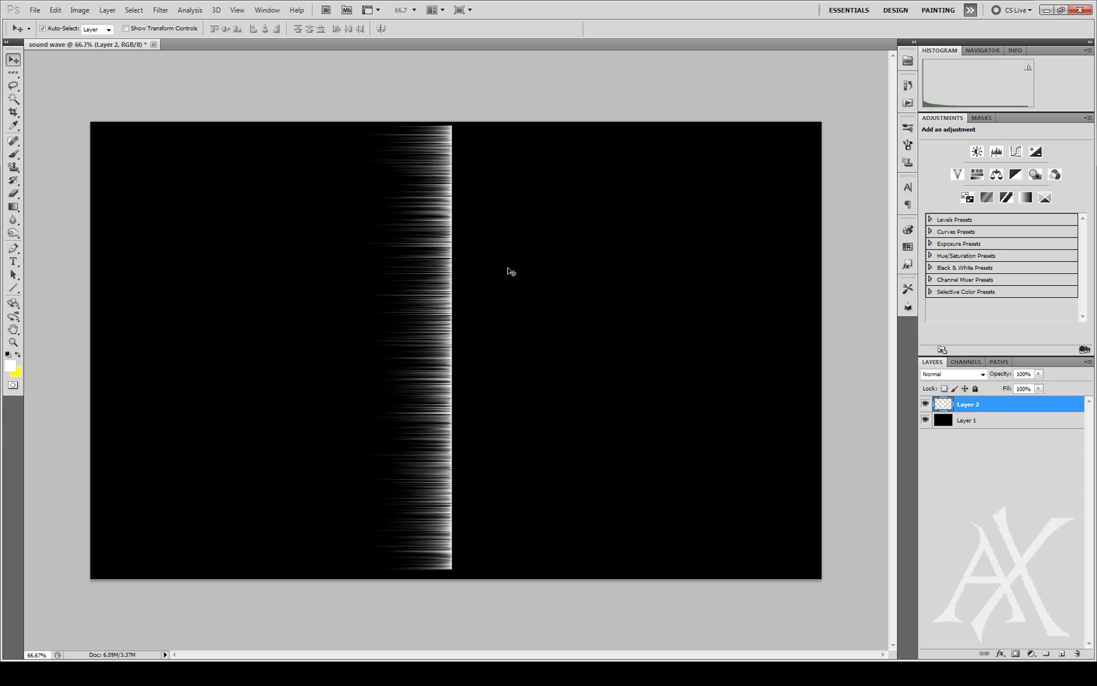
# Apply the Wind filter again with Direction set to From the Left.
pyautogui.click(159, 10)
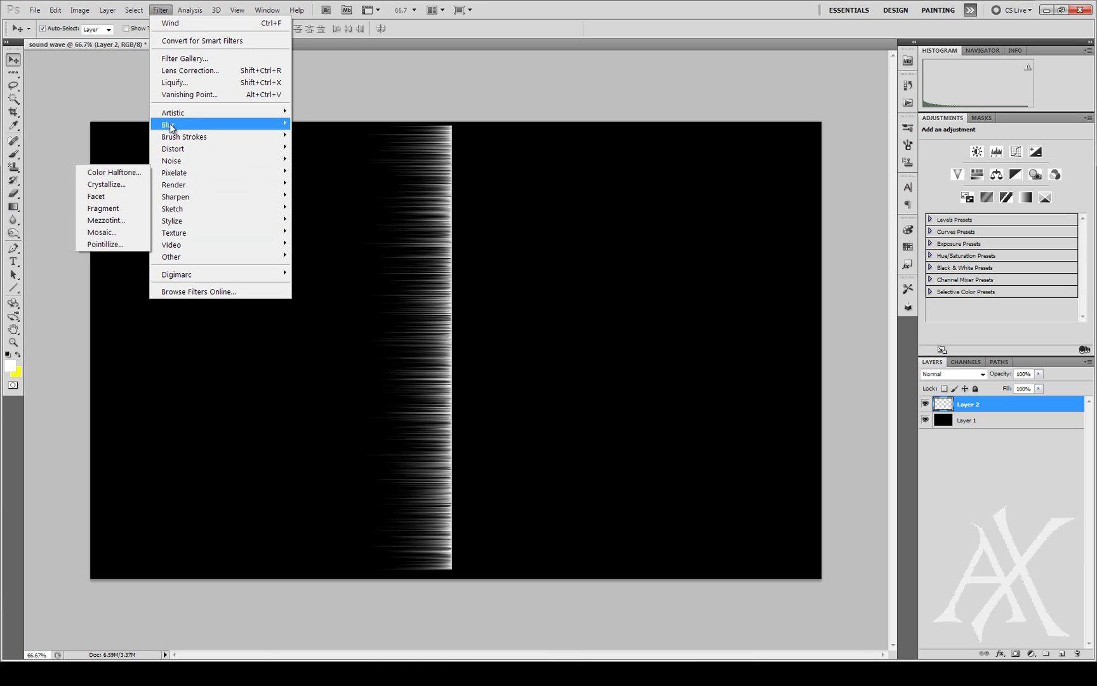
pyautogui.moveTo(174, 221)
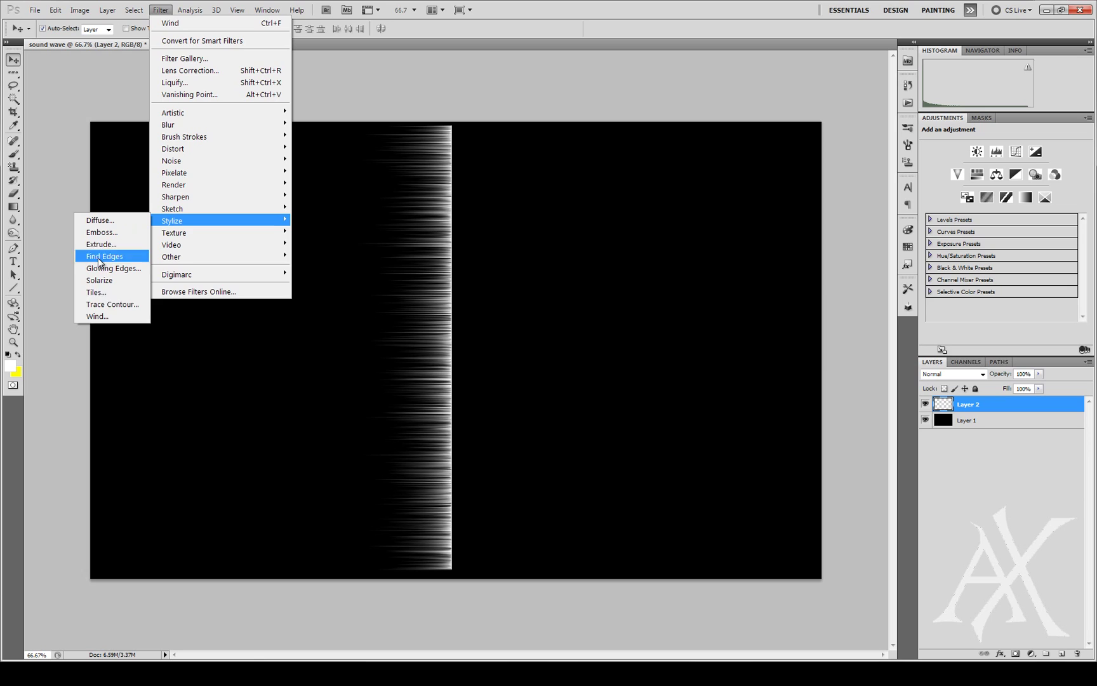
pyautogui.click(98, 316)
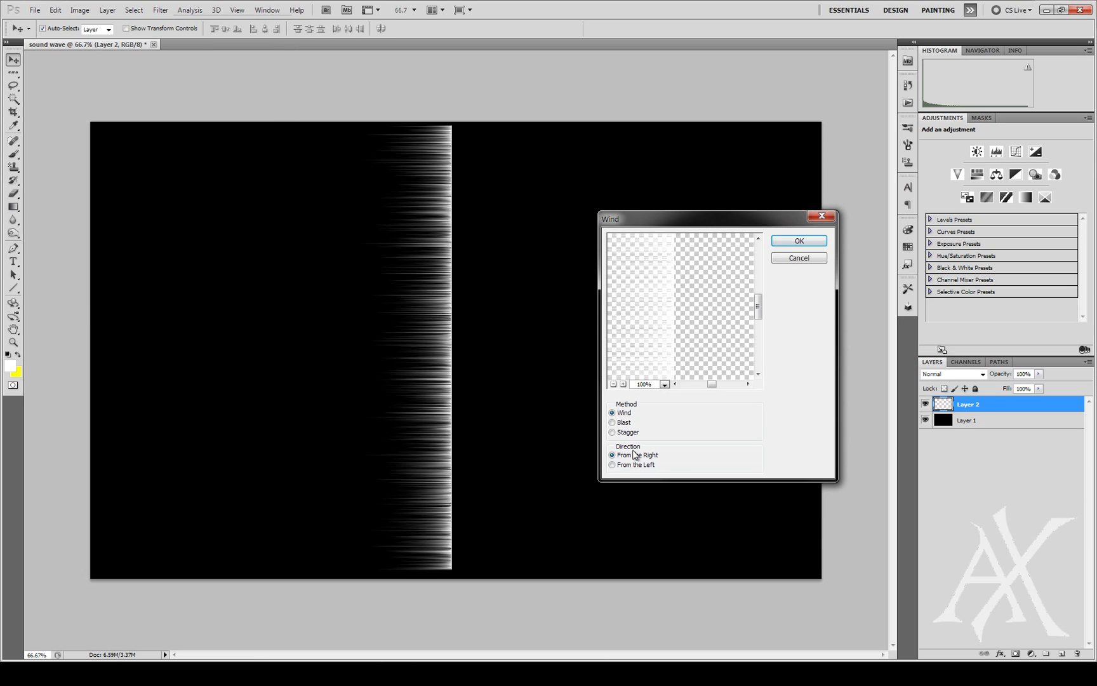
pyautogui.click(613, 467)
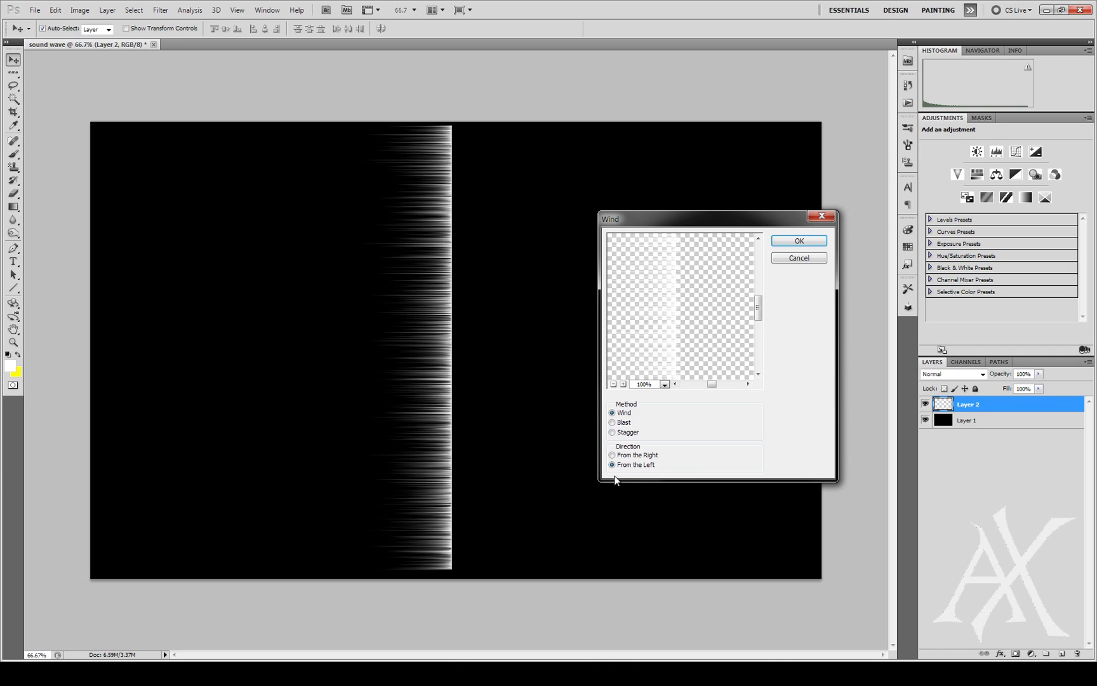
pyautogui.click(799, 241)
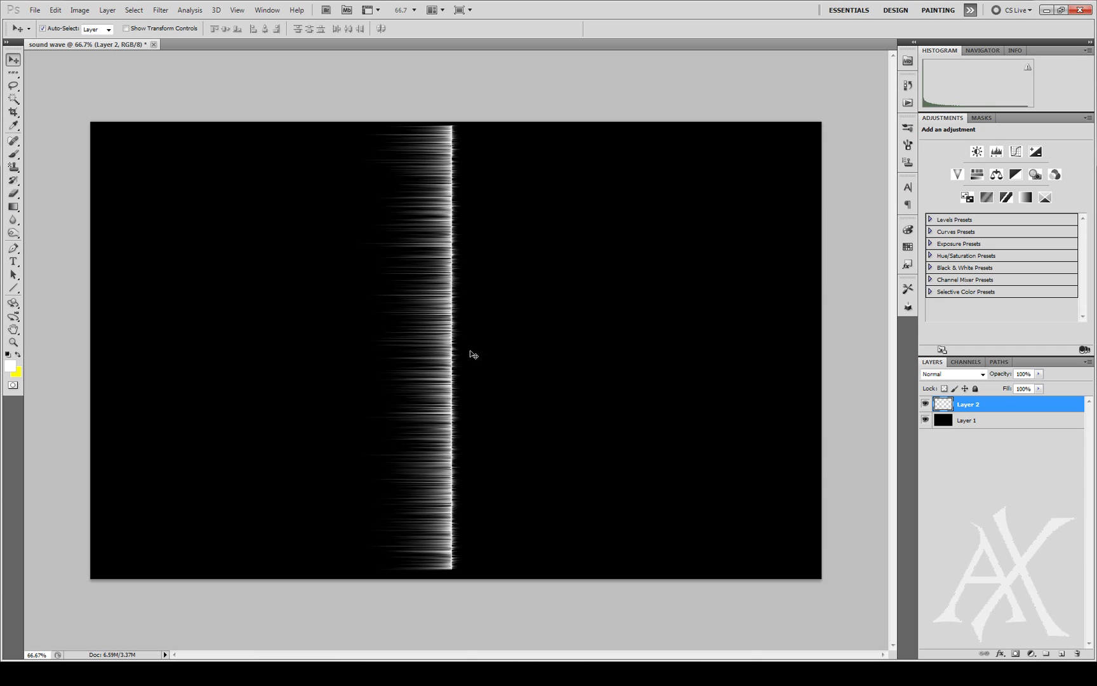
# Reapply the left-blowing wind twice, then undo the second pass.
pyautogui.hotkey('ctrl', 'f')
pyautogui.hotkey('ctrl', 'f')
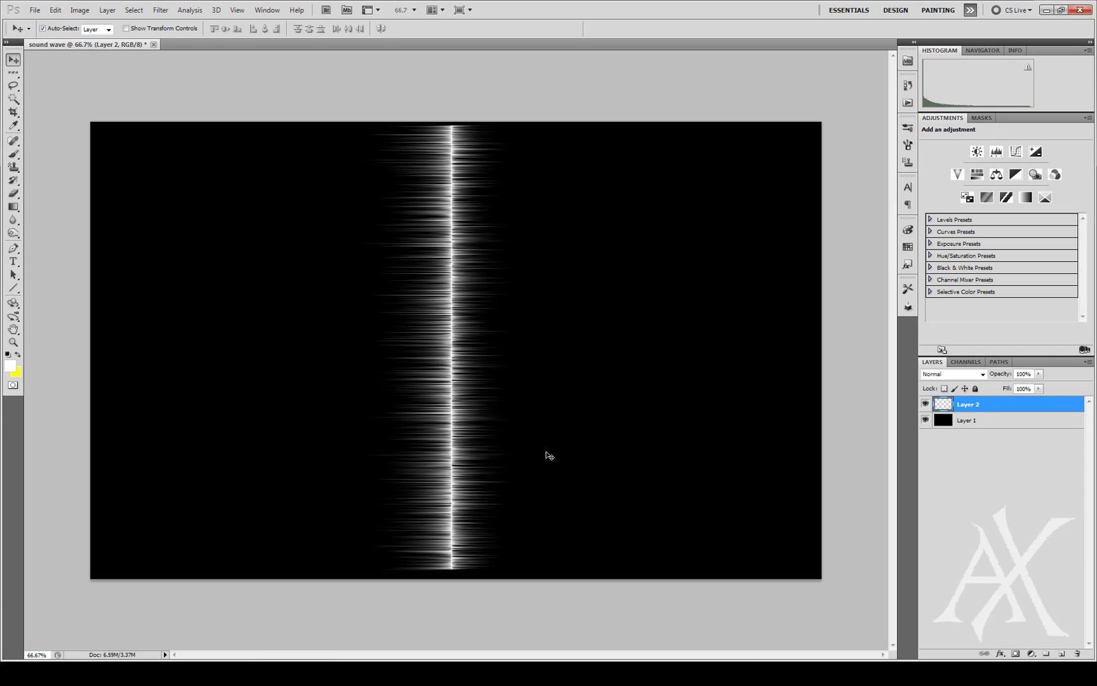
pyautogui.hotkey('ctrl', 'f')
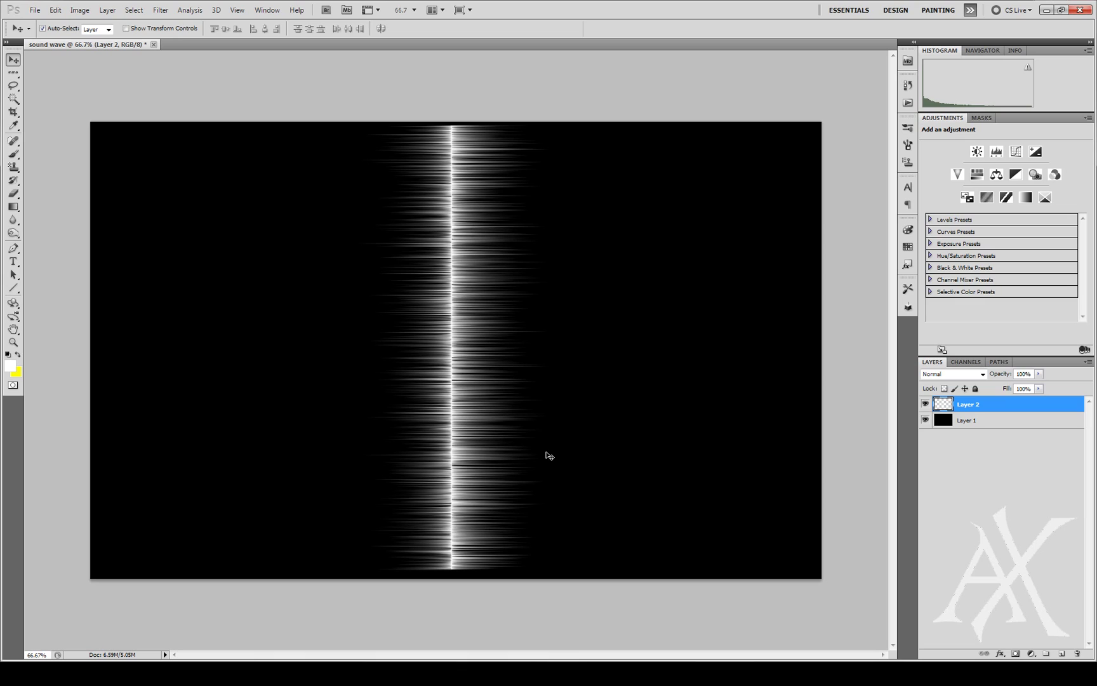
pyautogui.hotkey('ctrl', 'z')
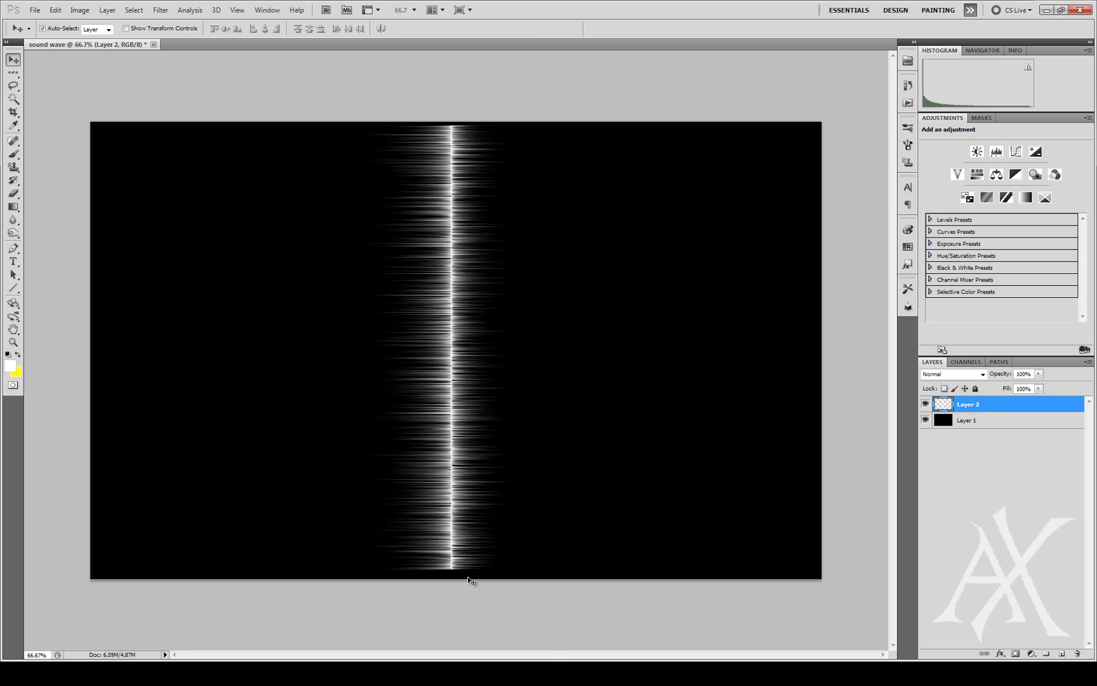
# Rotate the wave 90° clockwise and stretch it across the full canvas width.
pyautogui.hotkey('ctrl', 't')
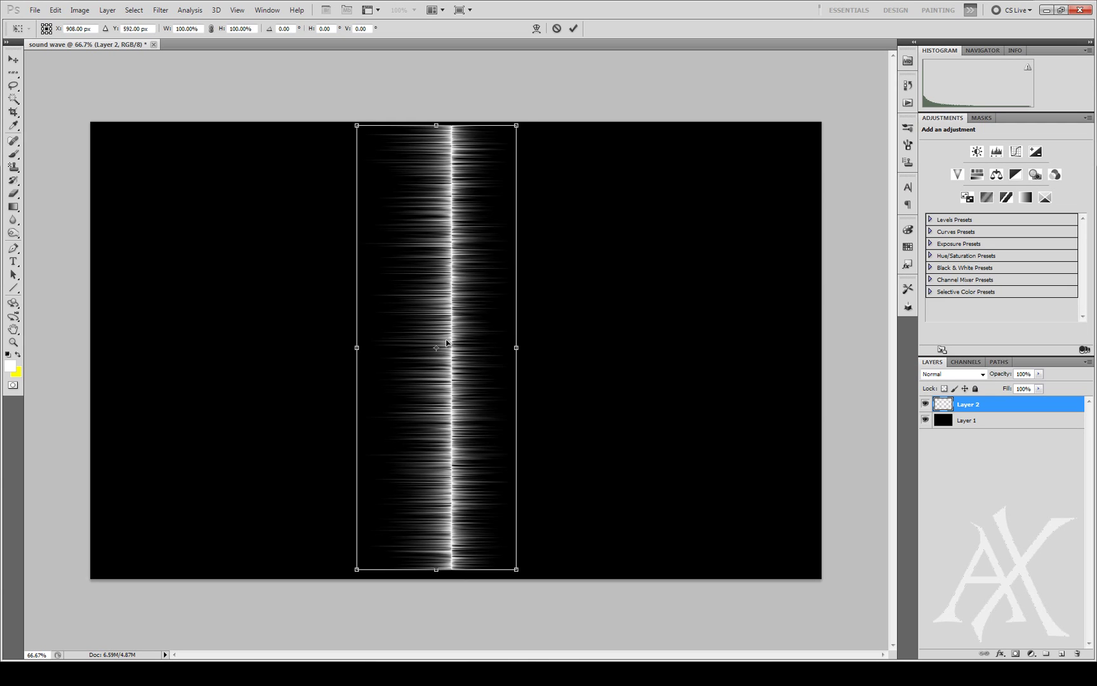
pyautogui.click(55, 10)
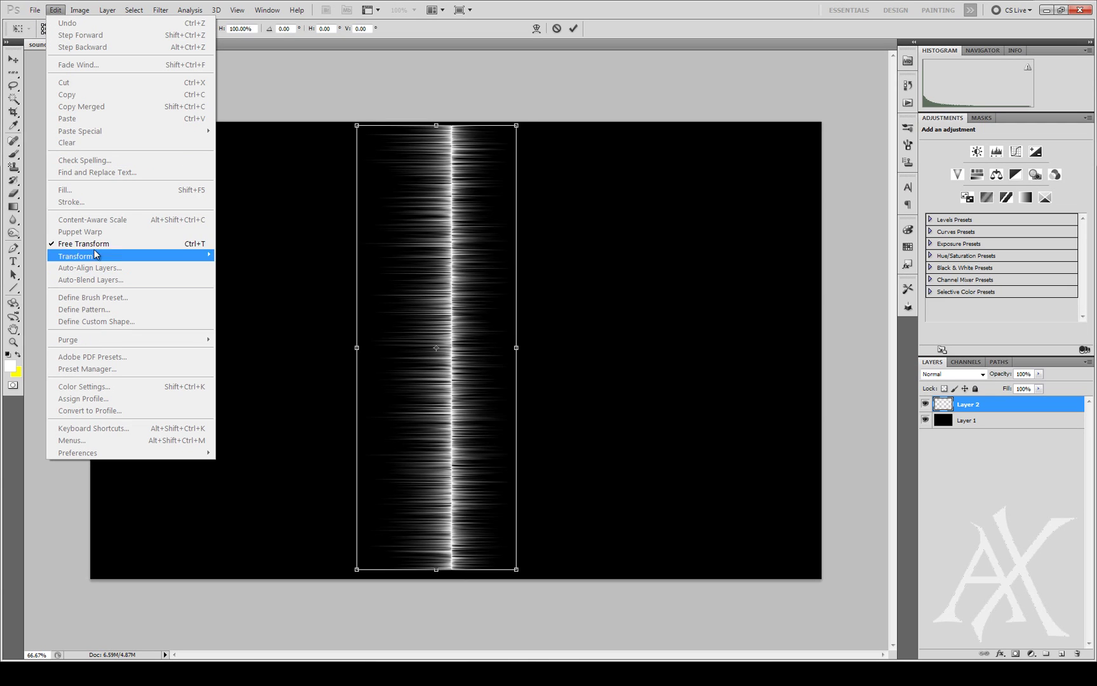
pyautogui.click(348, 7)
pyautogui.rightClick(413, 363)
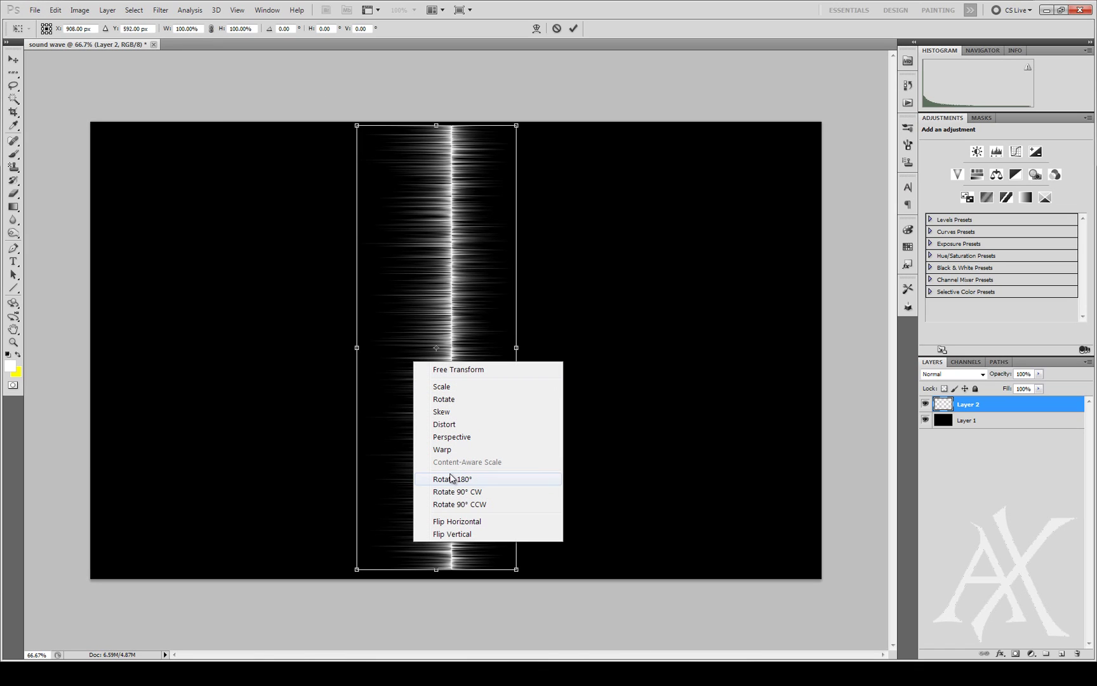
pyautogui.click(473, 496)
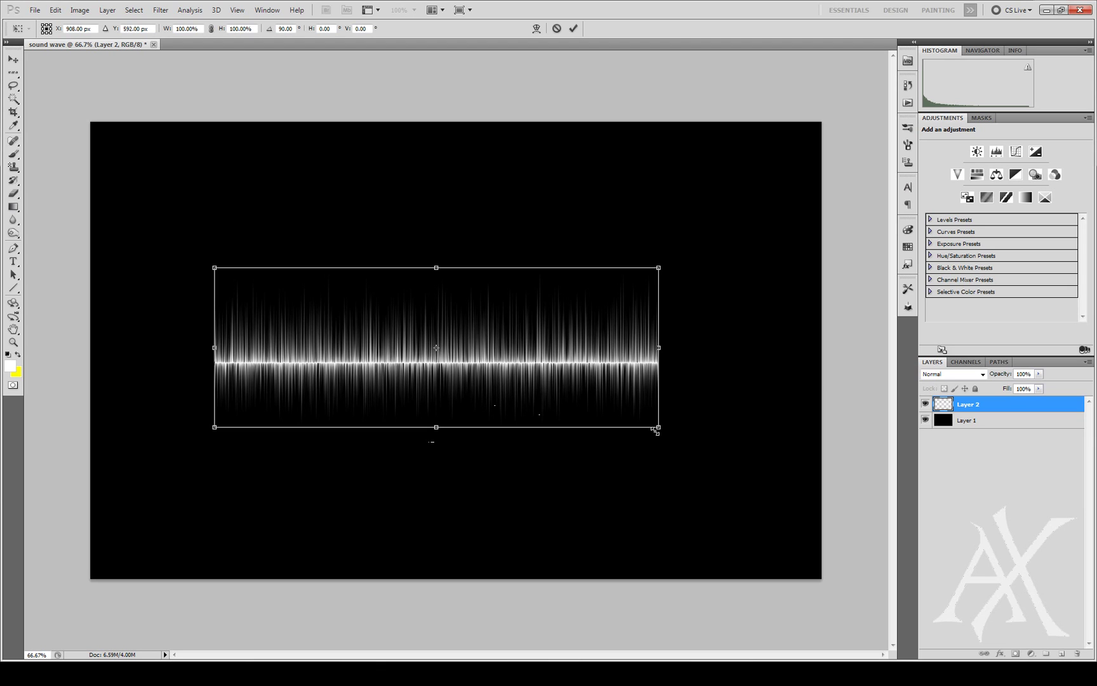
pyautogui.moveTo(658, 428); pyautogui.dragTo(794, 462)
pyautogui.moveTo(216, 371); pyautogui.dragTo(90, 364)
pyautogui.moveTo(794, 365); pyautogui.dragTo(836, 371)
pyautogui.press('Return')
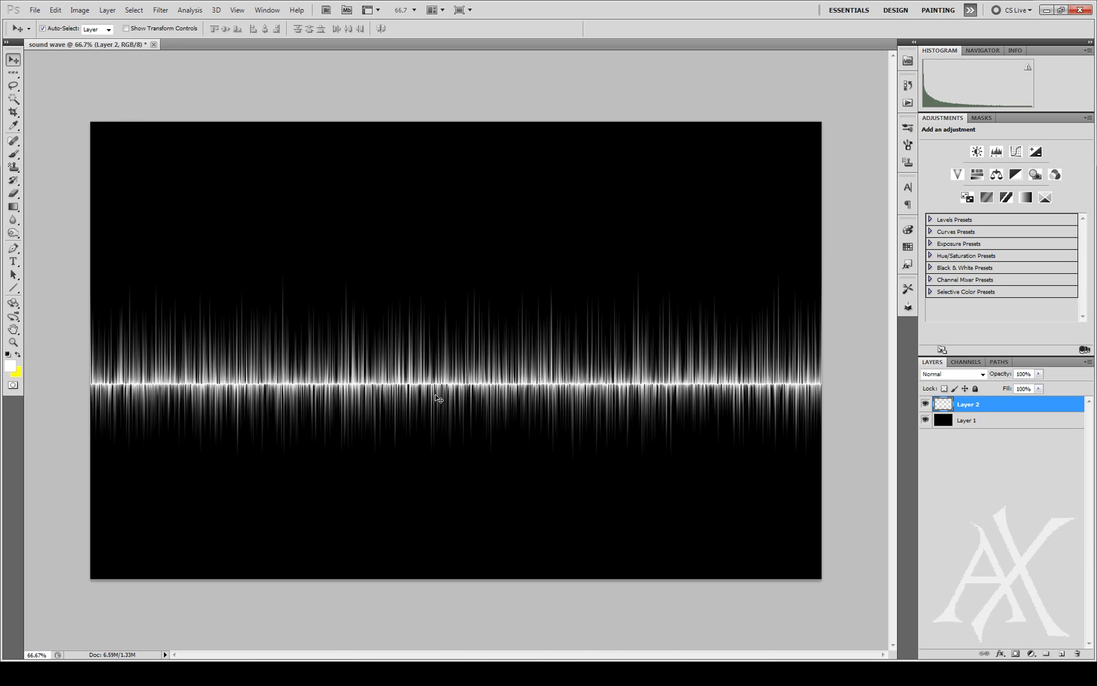
# Move the wave up slightly and stretch it taller with a second transform.
pyautogui.moveTo(435, 398); pyautogui.dragTo(436, 380)
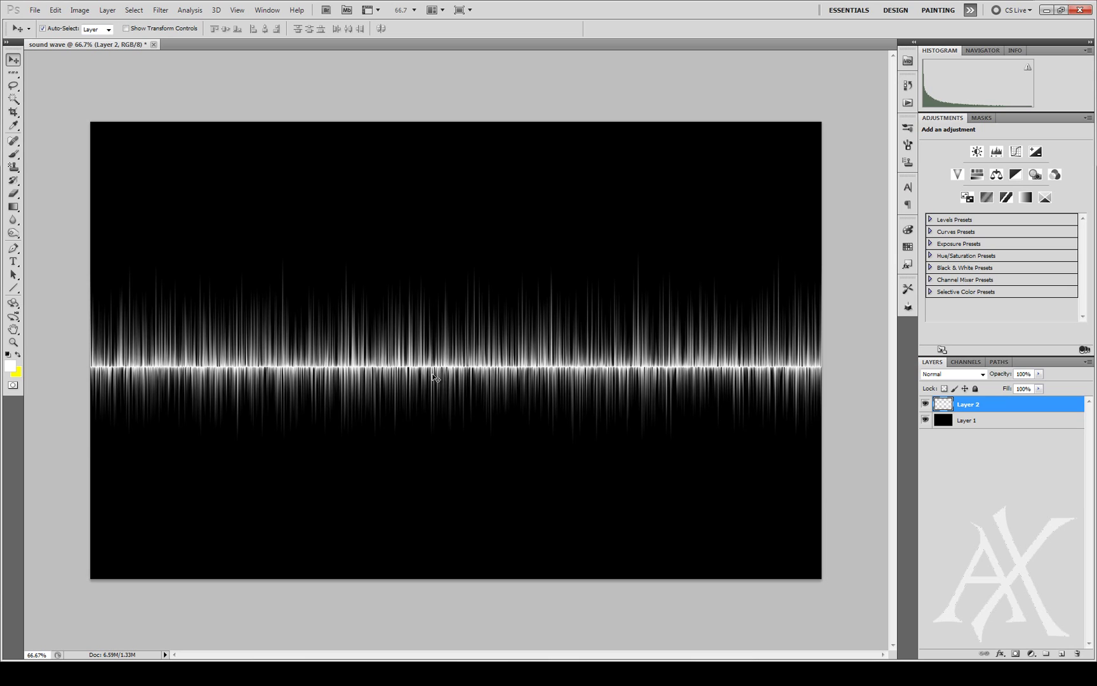
pyautogui.hotkey('ctrl', 't')
pyautogui.moveTo(837, 445); pyautogui.dragTo(888, 461)
pyautogui.press('Return')
pyautogui.moveTo(429, 404)
pyautogui.mouseDown()
pyautogui.moveTo(413, 396)
pyautogui.moveTo(423, 400)
pyautogui.mouseUp()
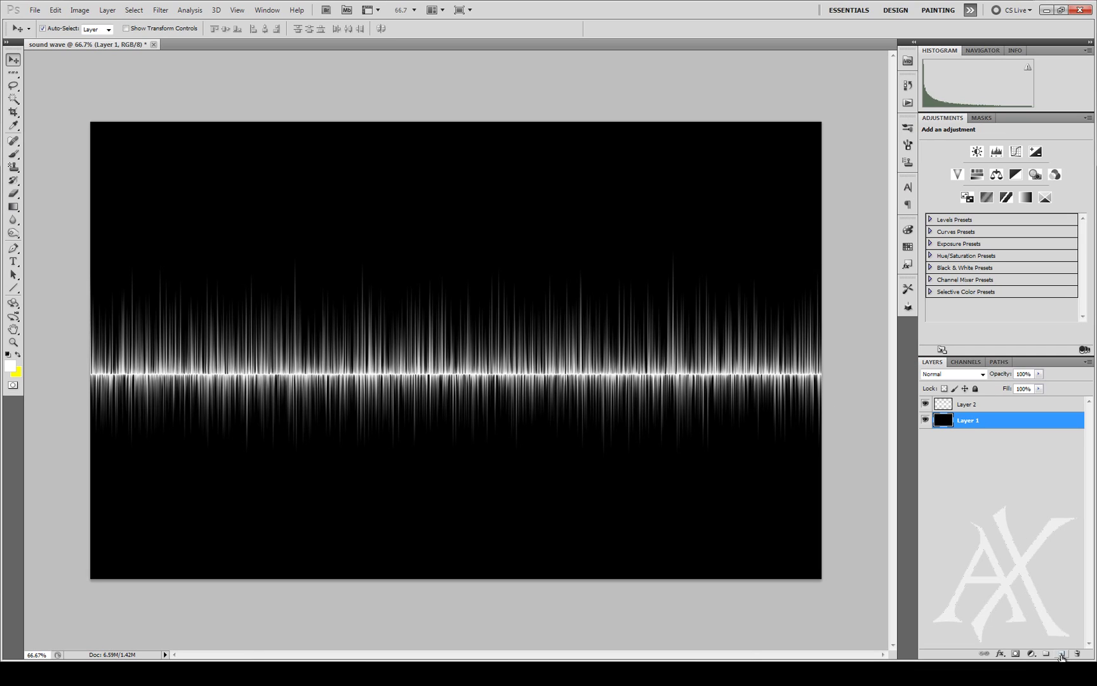
# Add a new Layer 3 and place it above Layer 2.
pyautogui.click(1062, 654)
pyautogui.moveTo(971, 418); pyautogui.dragTo(973, 404)
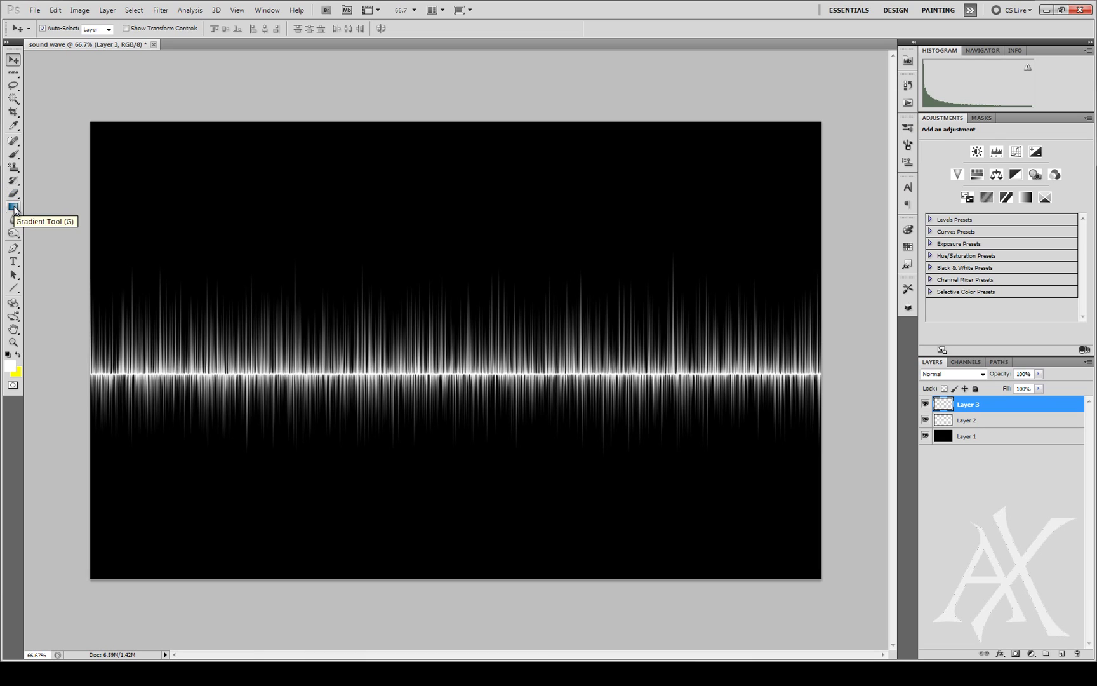
# Draw the Spectrum preset gradient across Layer 3 from left edge to right edge.
pyautogui.click(14, 207)
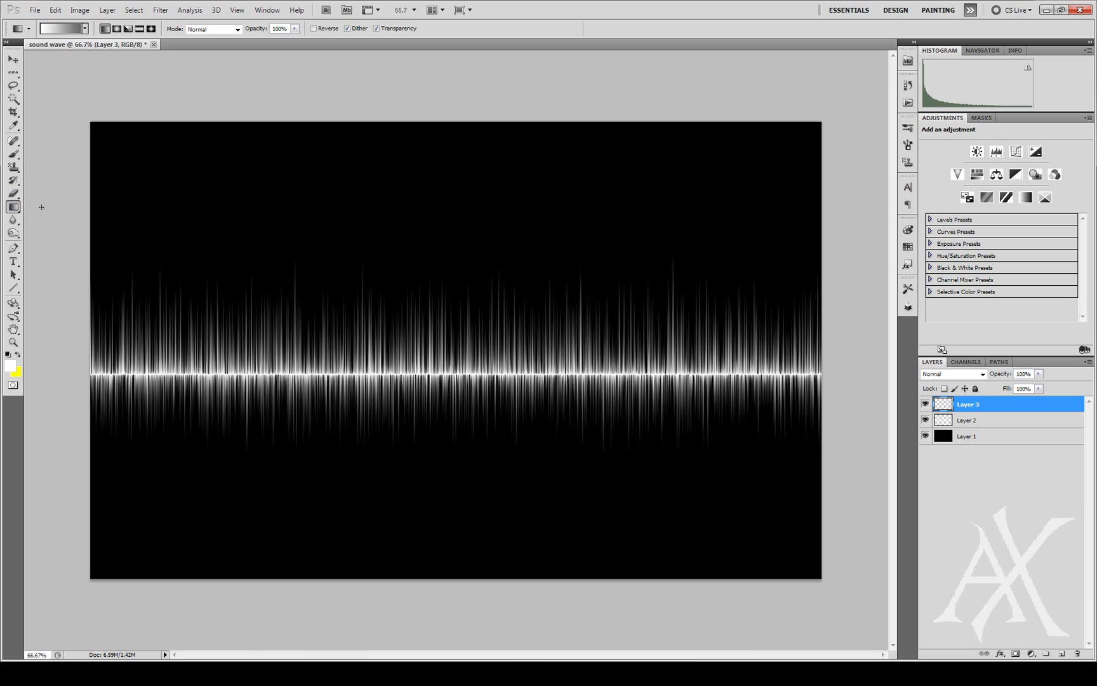
pyautogui.click(50, 30)
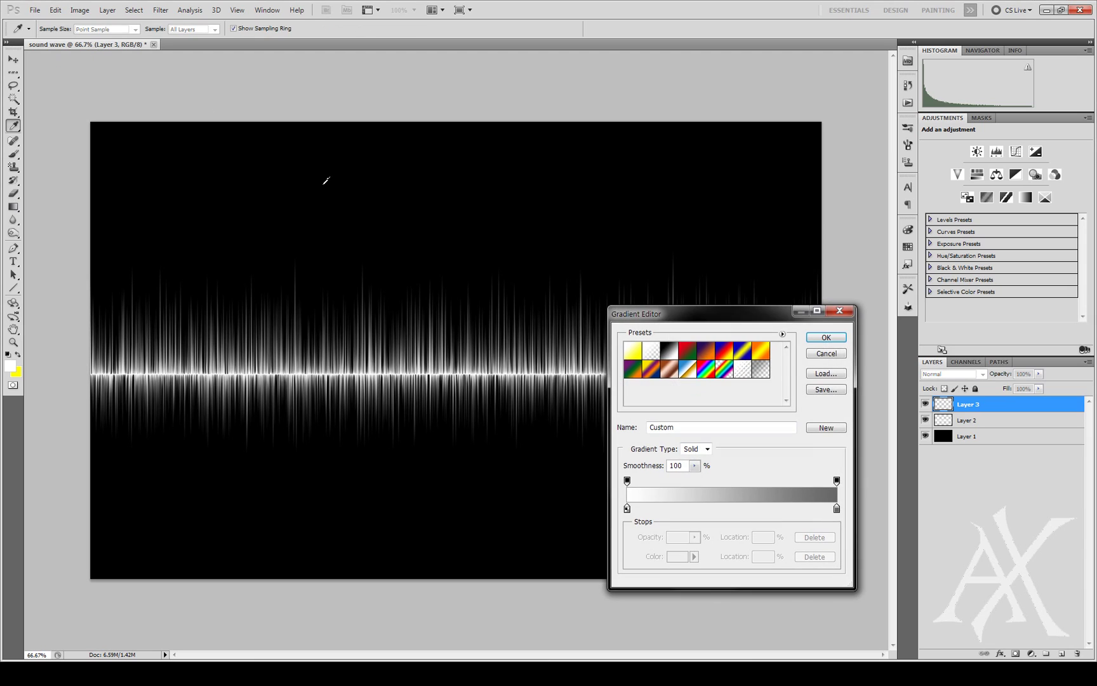
pyautogui.click(705, 373)
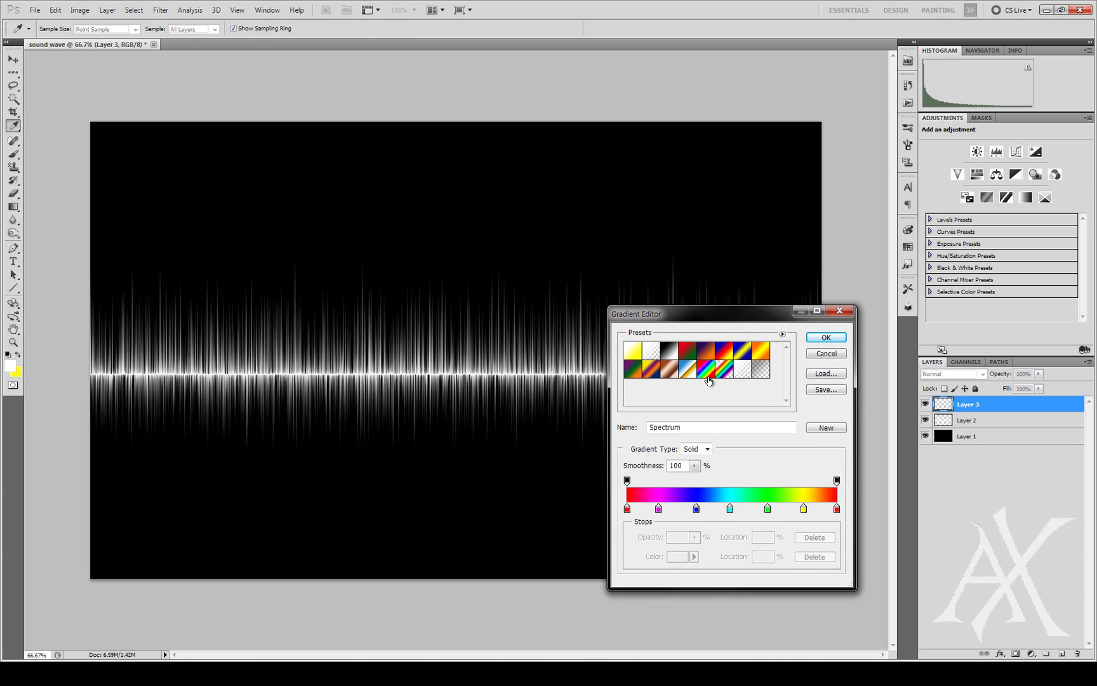
pyautogui.click(827, 338)
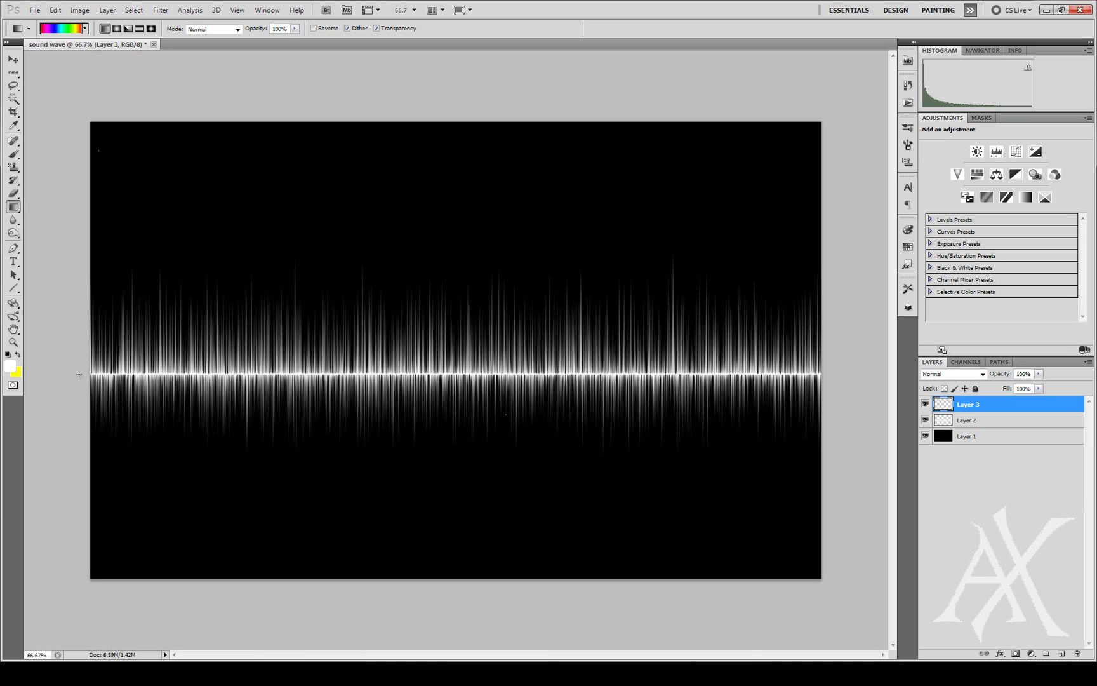
pyautogui.moveTo(82, 374); pyautogui.dragTo(852, 369)
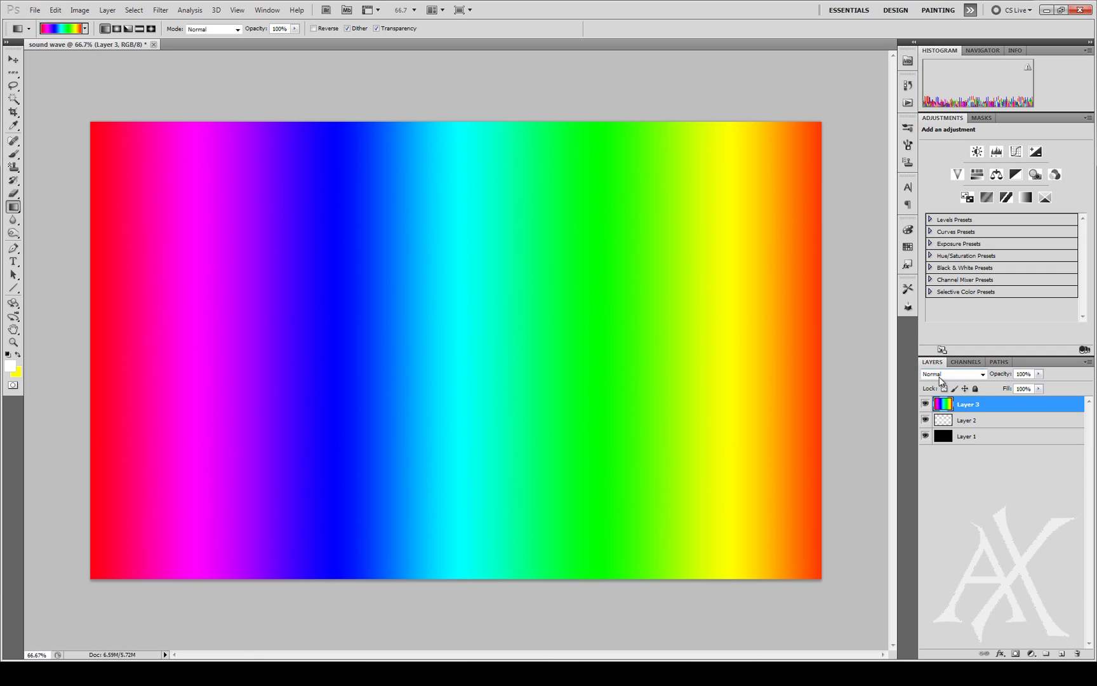
# Set Layer 3's blend mode to Overlay so the rainbow colours only the sound wave.
pyautogui.click(983, 375)
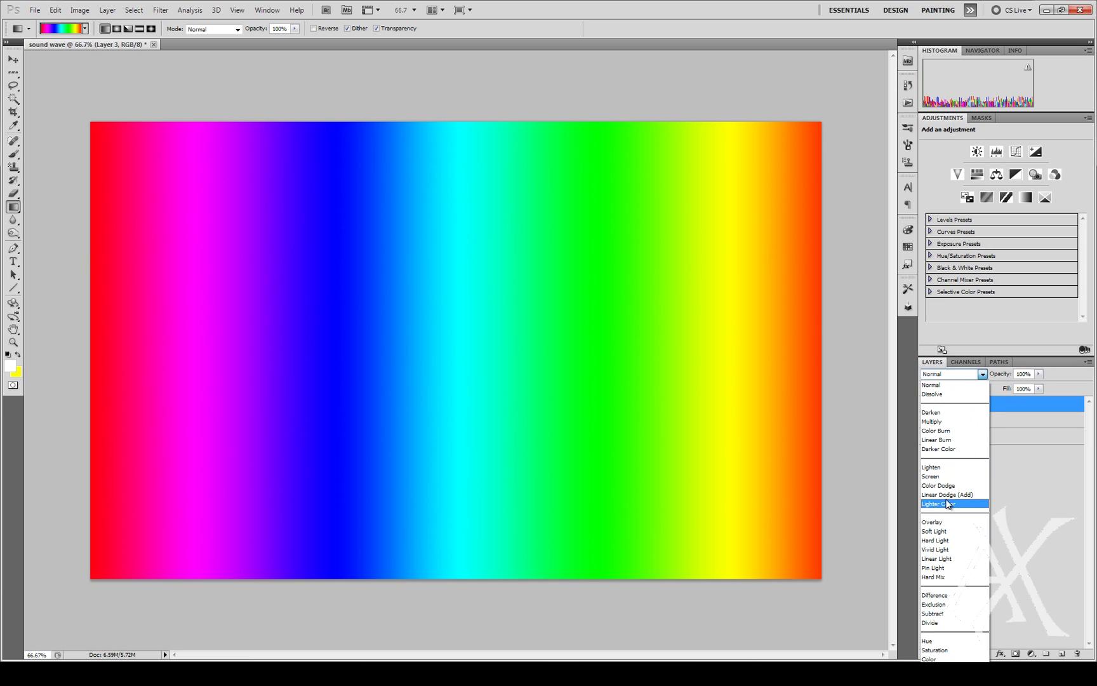
pyautogui.click(943, 521)
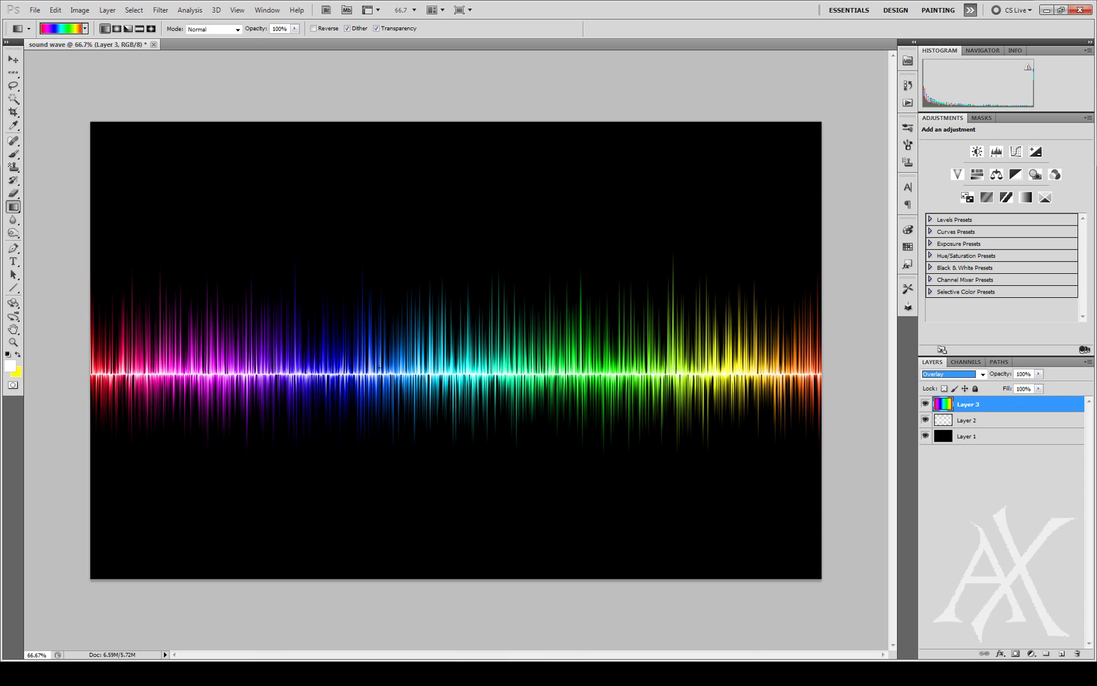
# Toggle Layer 3's visibility twice to compare the wave with and without the rainbow.
pyautogui.click(926, 405)
pyautogui.click(926, 405)
pyautogui.click(926, 404)
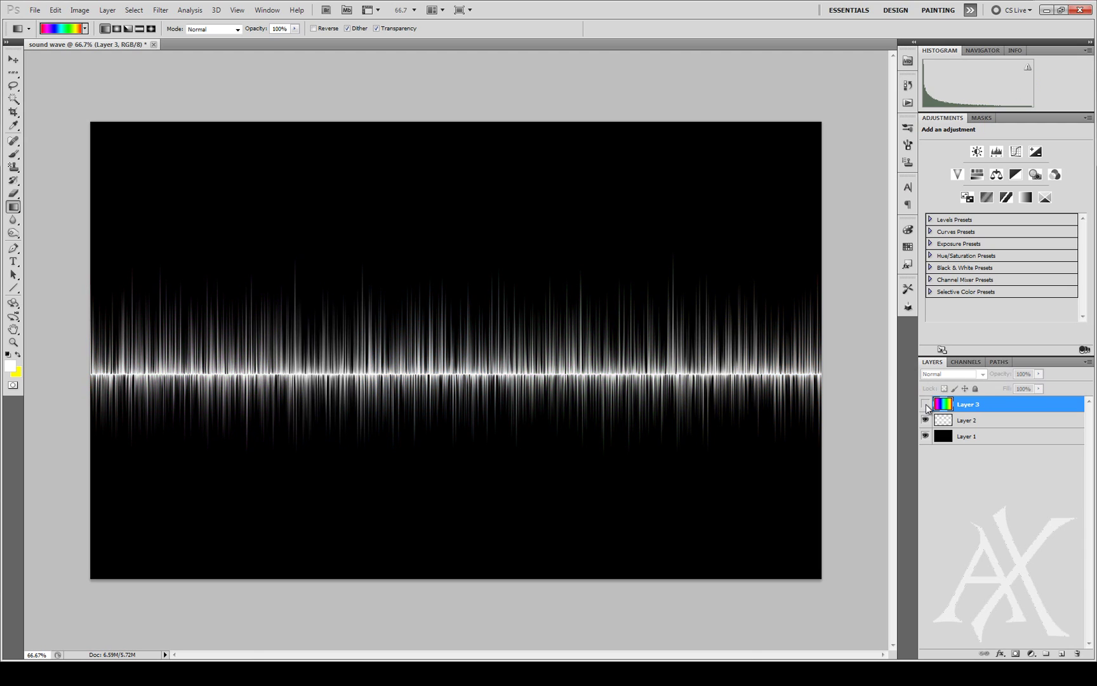
pyautogui.click(926, 404)
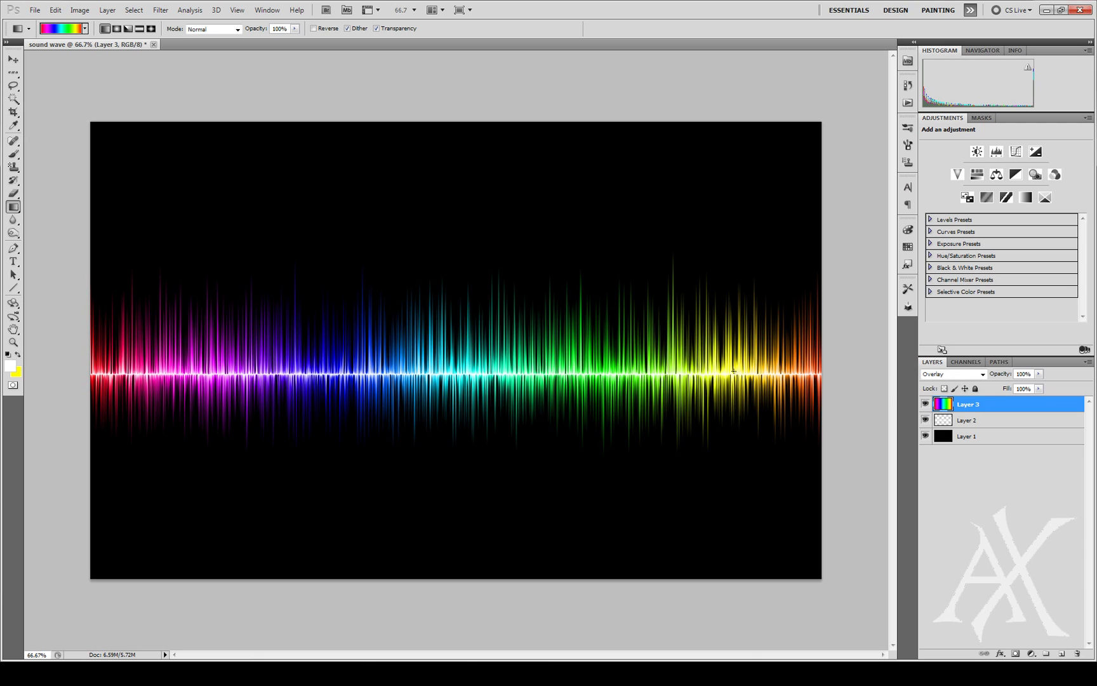
# Fill Layer 3 with the Orange, Yellow, Orange gradient dragged across the canvas.
pyautogui.click(60, 29)
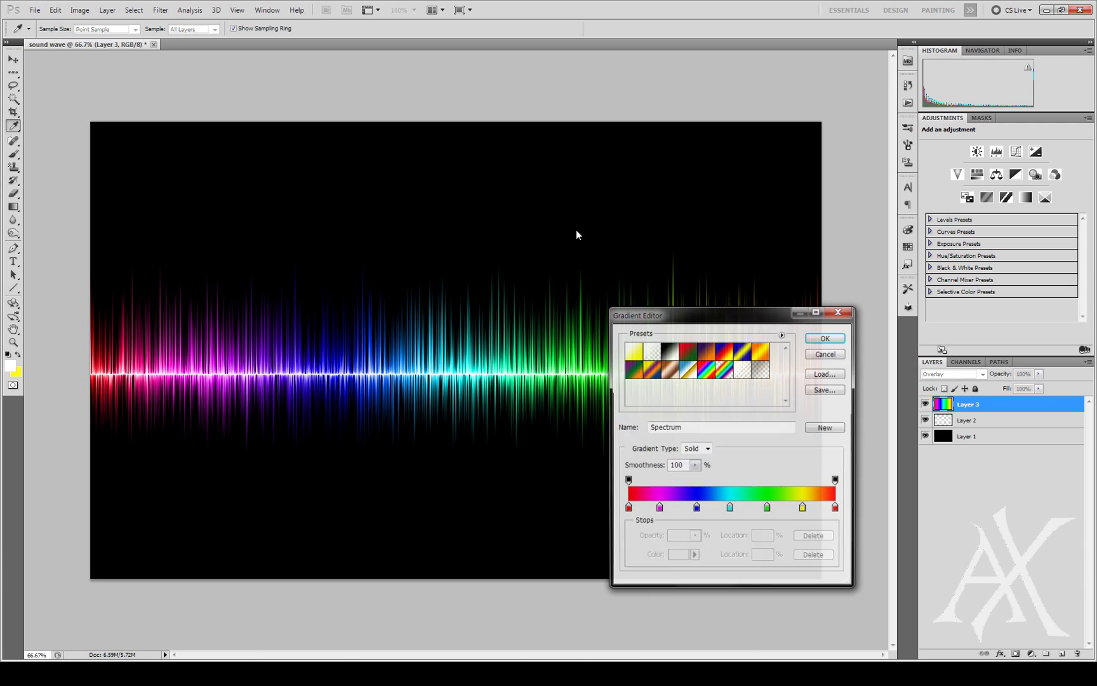
pyautogui.click(760, 353)
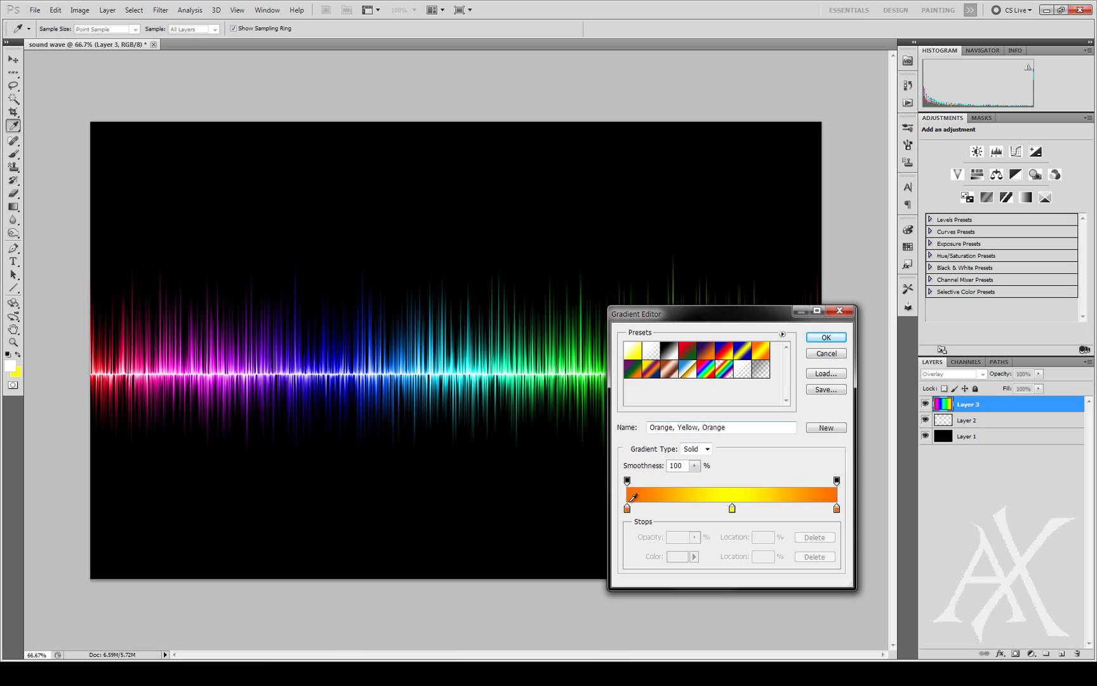
pyautogui.click(826, 339)
pyautogui.moveTo(88, 380); pyautogui.dragTo(801, 393)
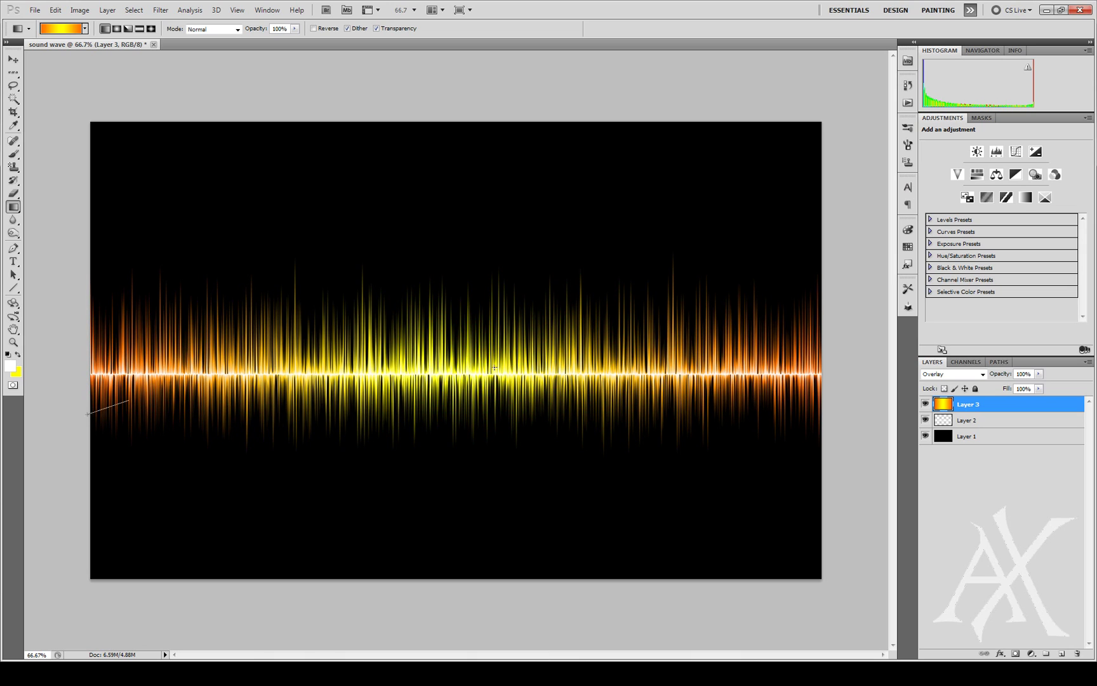
pyautogui.moveTo(85, 337); pyautogui.dragTo(910, 429)
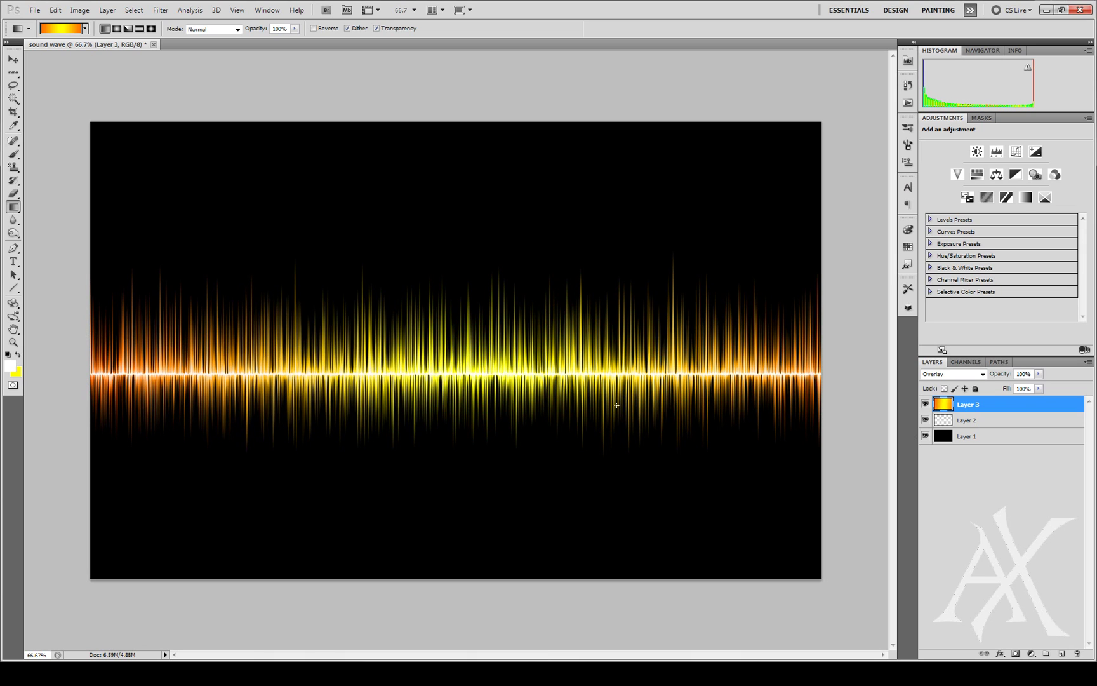